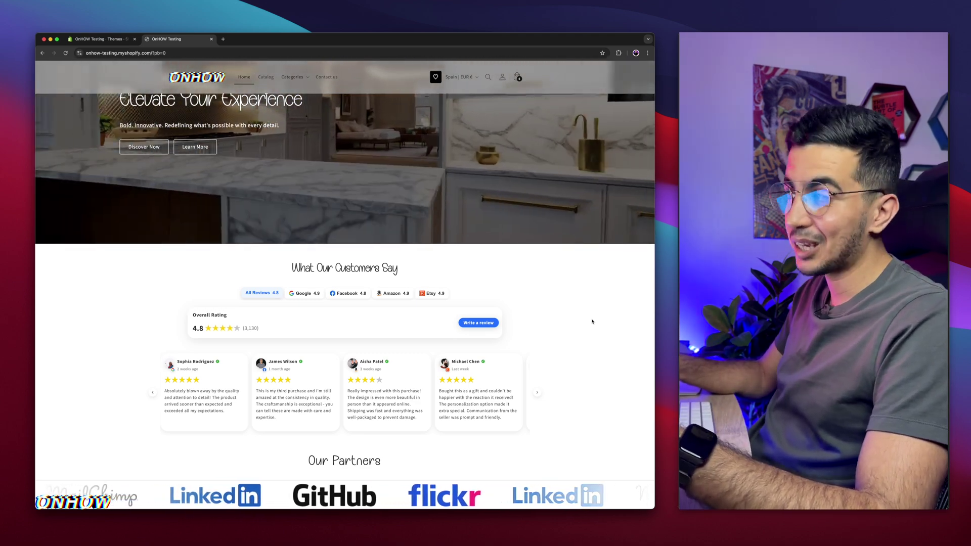
- Scroll through the storefront home page and reset its zoom to normal size
scroll(592, 321, down, 3)
scroll(592, 321, up, 4)
scroll(592, 321, down, 1)
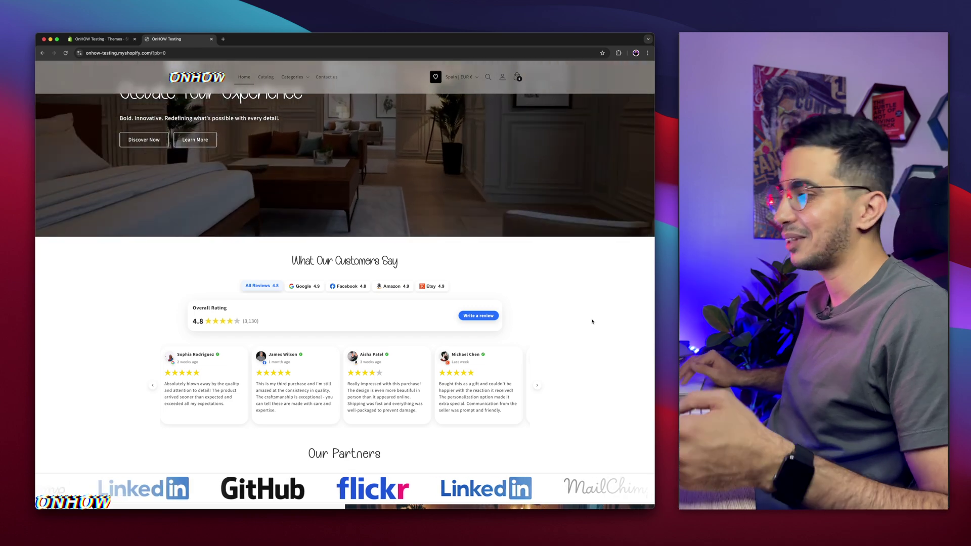
scroll(592, 321, down, 4)
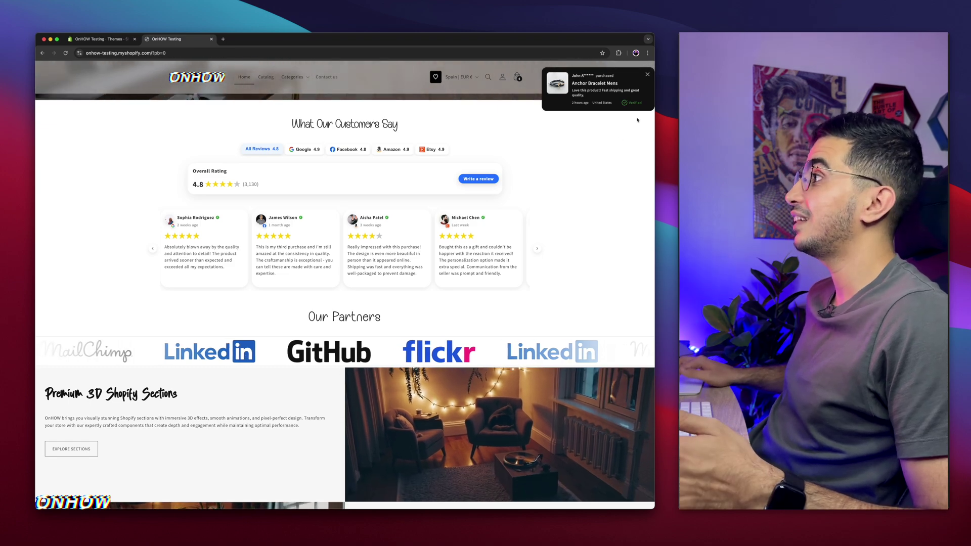
scroll(643, 113, up, 5)
scroll(589, 145, up, 3)
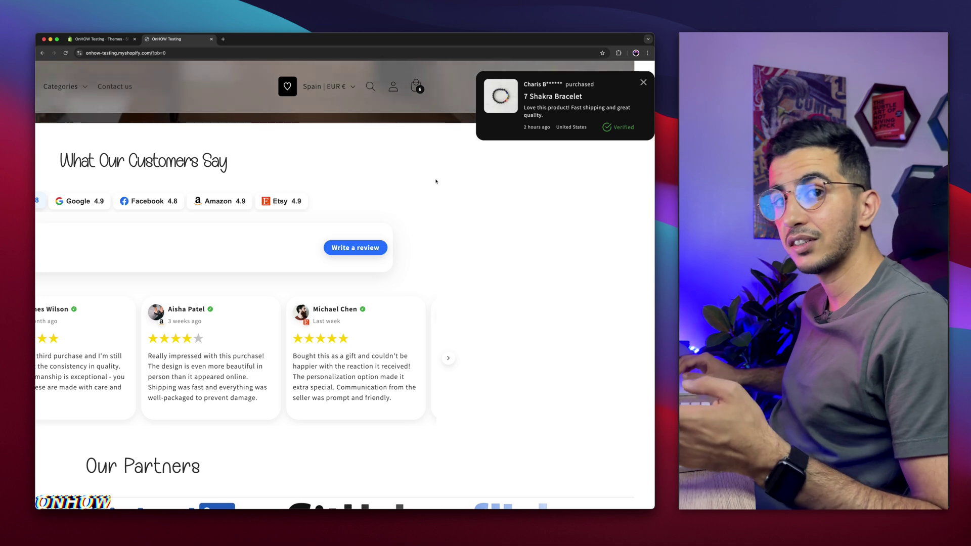
key(super+0)
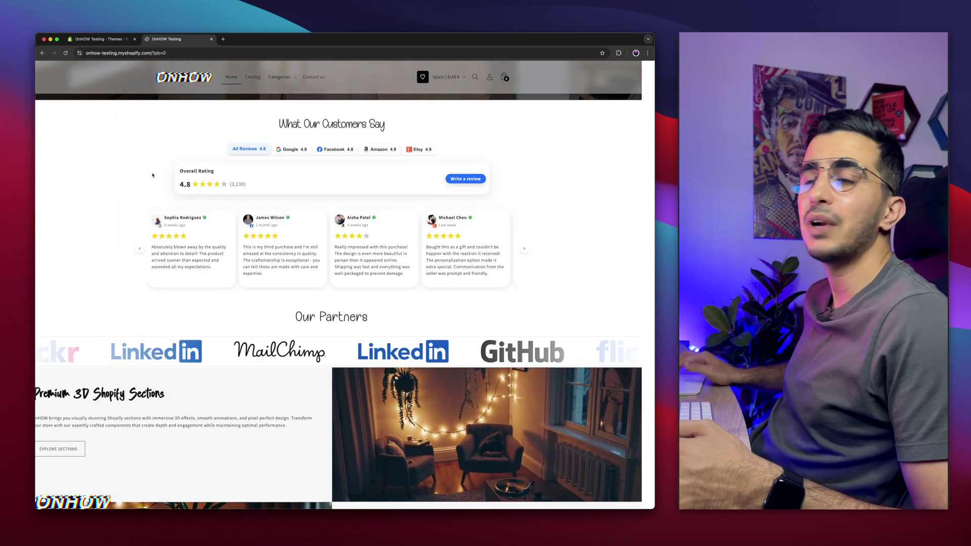
scroll(156, 165, left, 2)
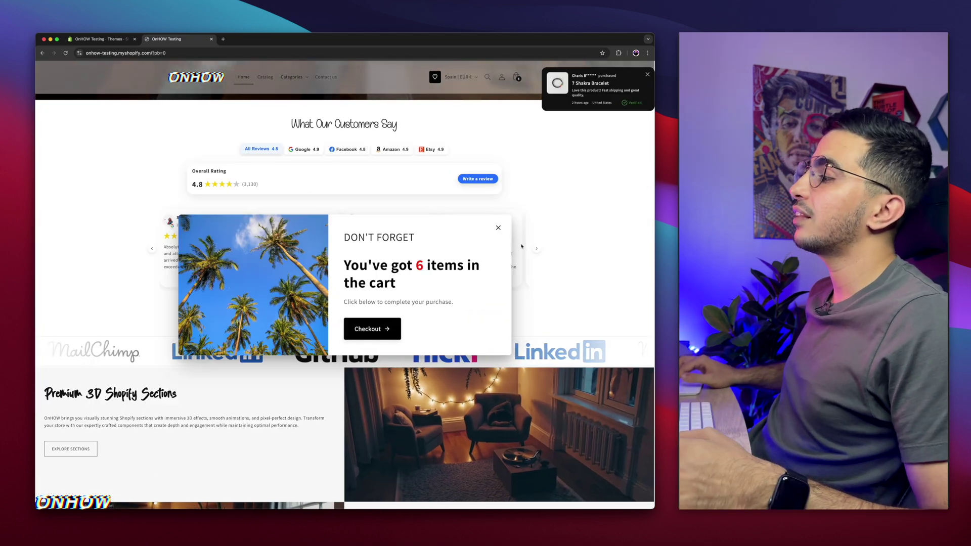
- Dismiss the cart reminder popup and keep browsing the storefront
click(498, 228)
scroll(358, 303, down, 10)
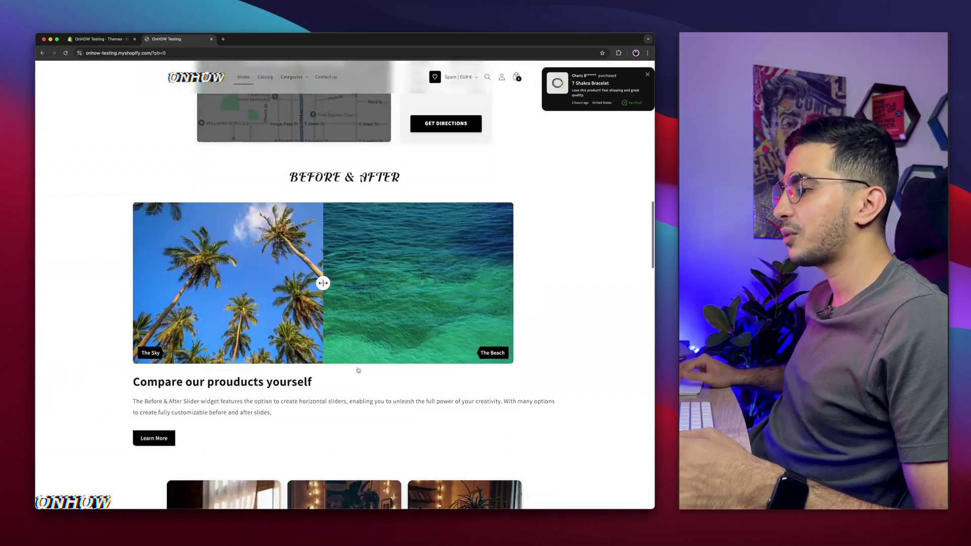
scroll(358, 371, down, 5)
scroll(358, 370, up, 20)
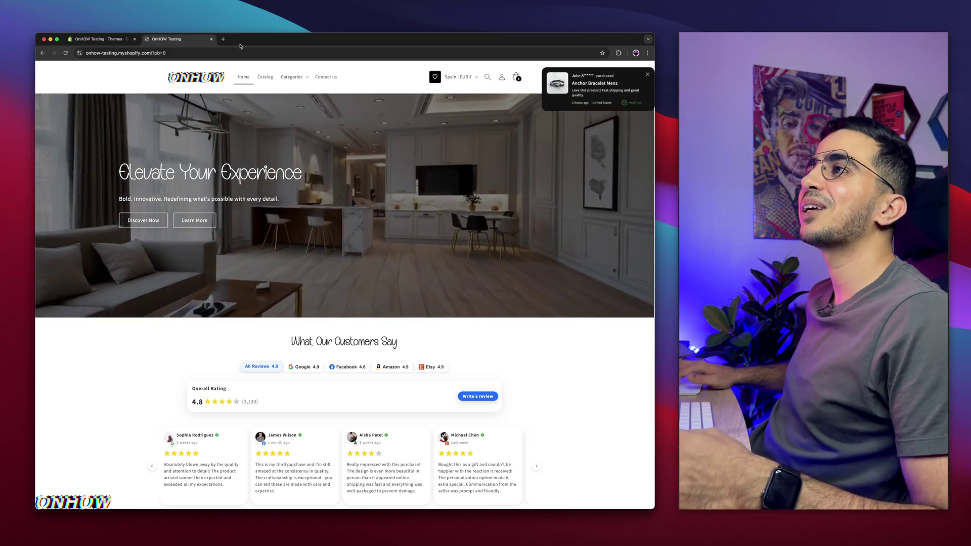
- Close the storefront tab and bring up the options menu for the library's Dawn copy
click(212, 39)
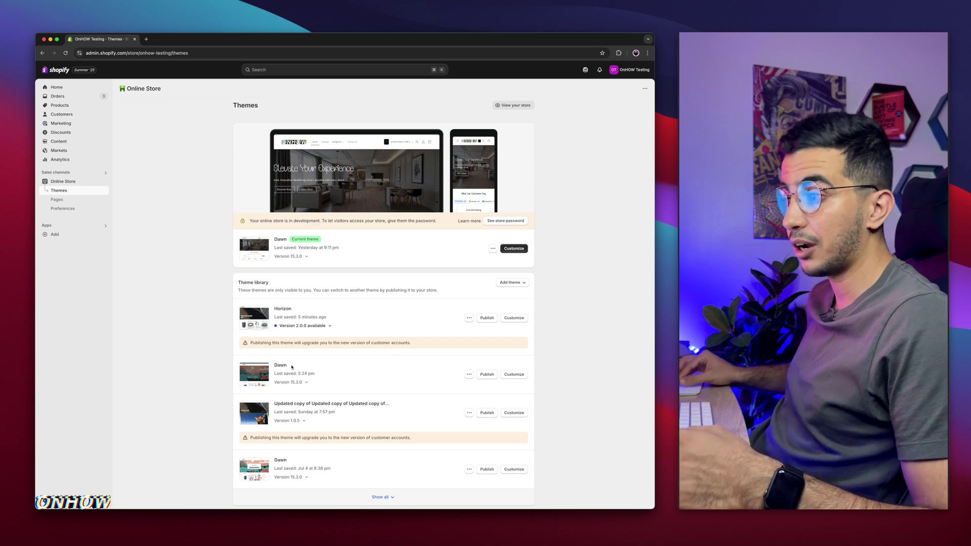
scroll(291, 367, up, 5)
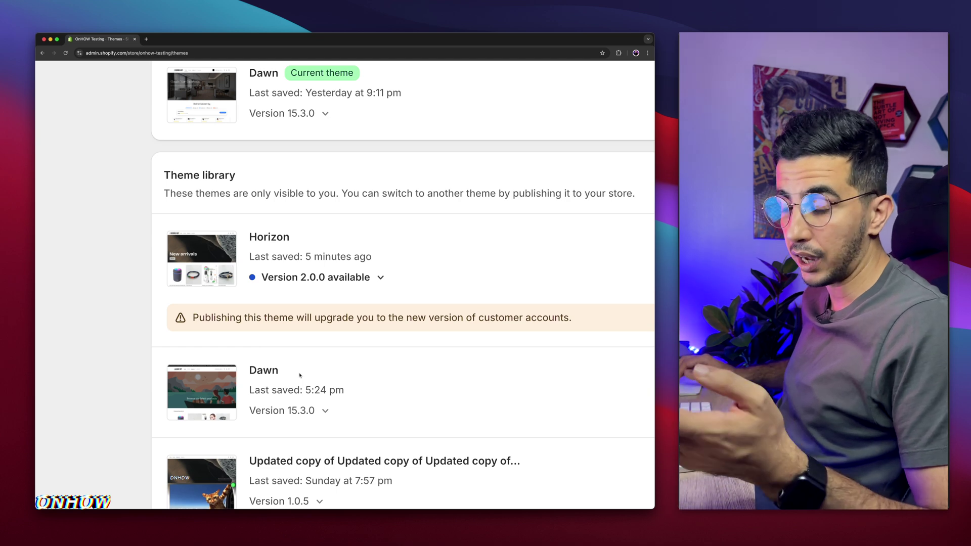
scroll(300, 375, down, 1)
scroll(298, 375, right, 4)
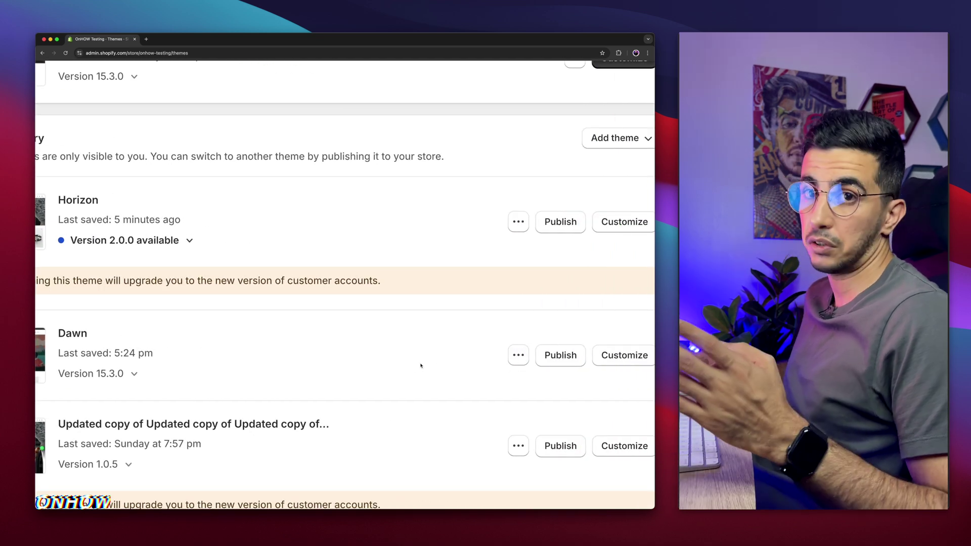
scroll(420, 365, down, 5)
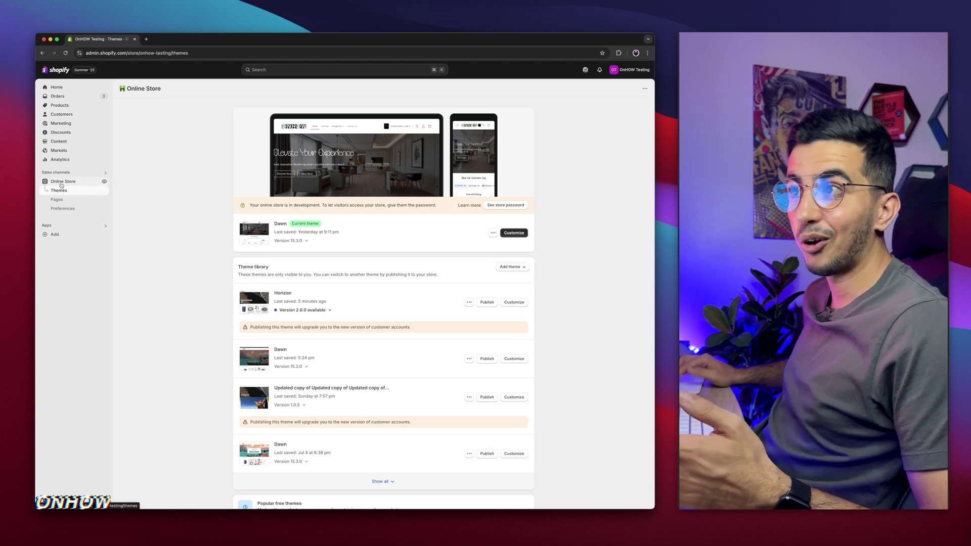
click(493, 233)
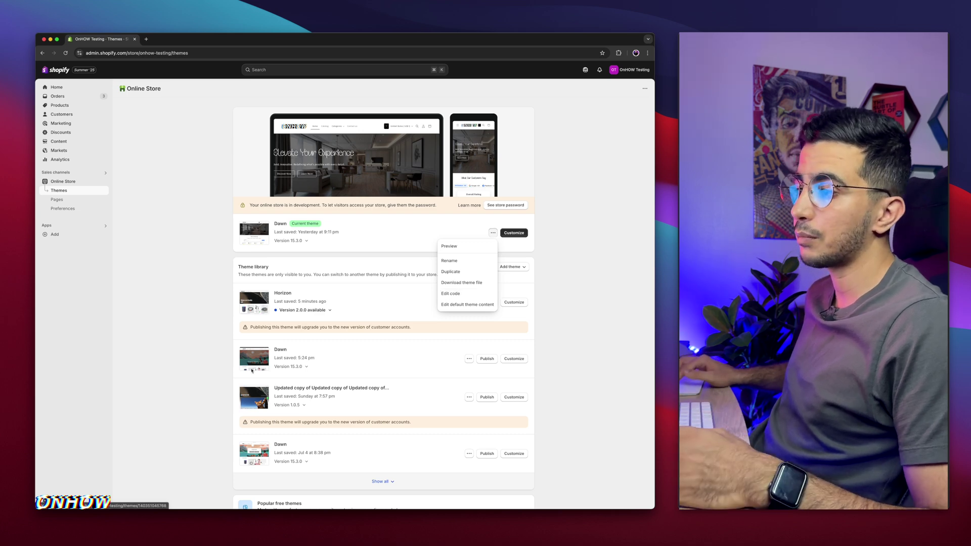
click(467, 359)
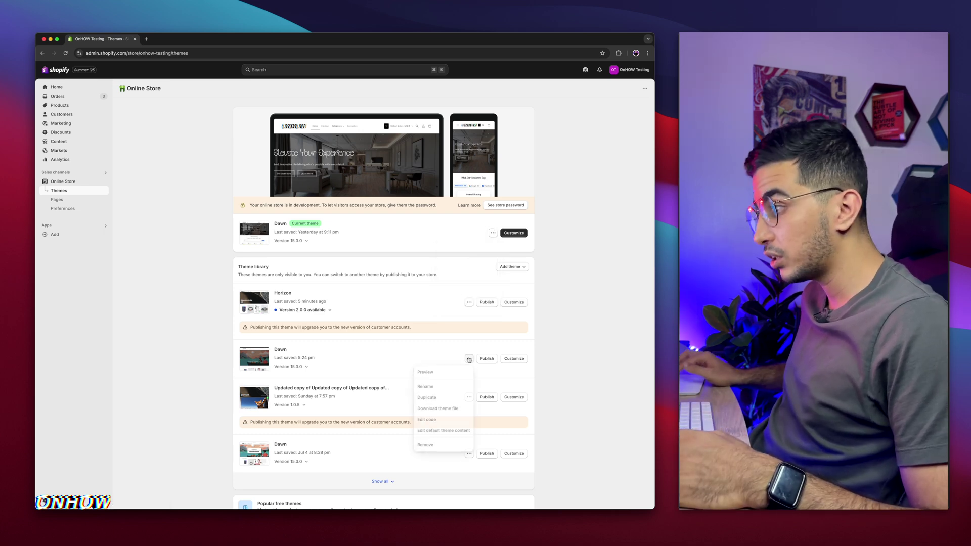
- Open the code editor for the library's Dawn copy
click(427, 420)
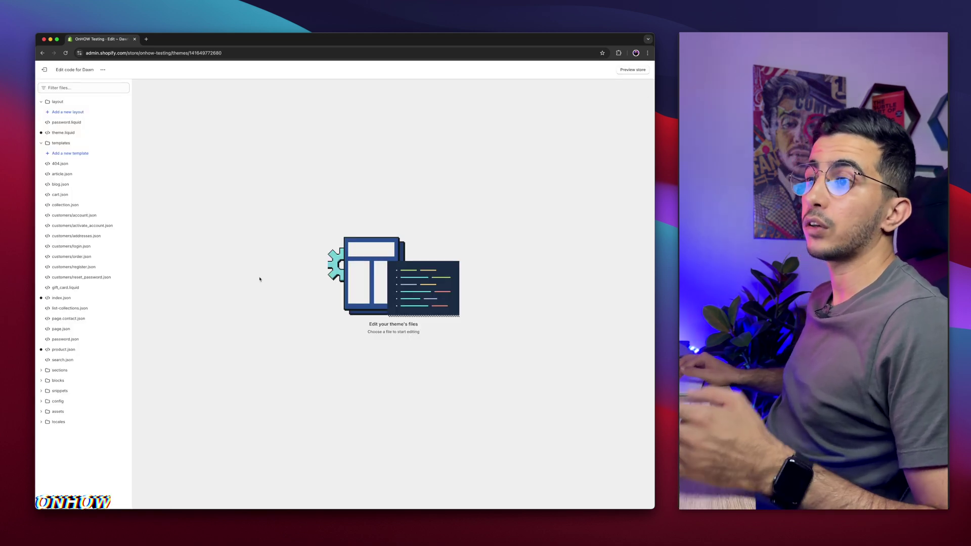
scroll(51, 396, up, 5)
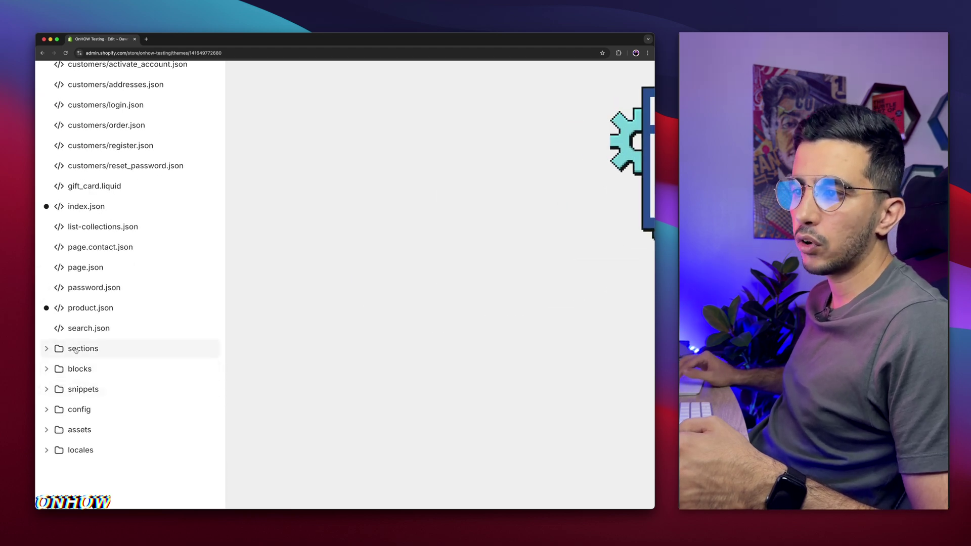
scroll(75, 350, down, 2)
- Start a new Liquid section file in the sections folder and enter the name video-banner
click(78, 317)
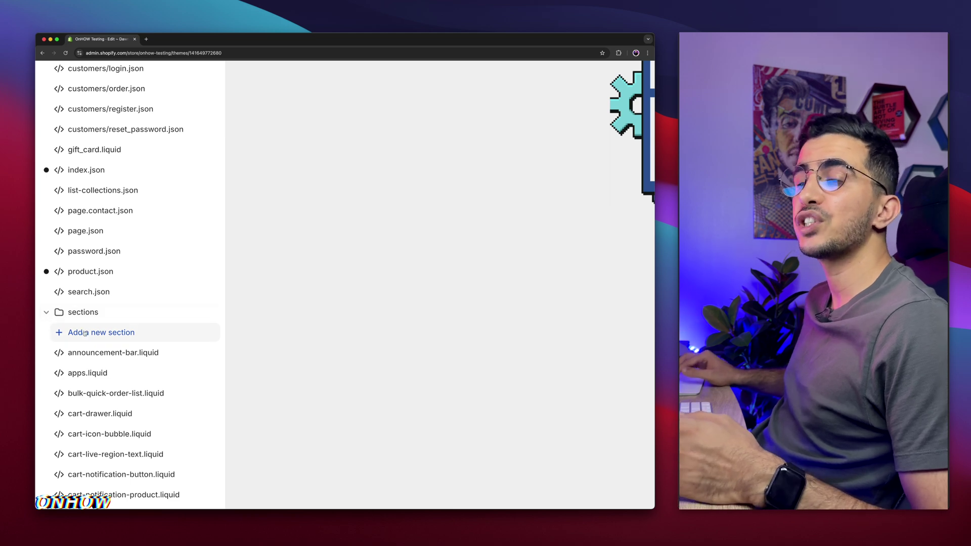
click(84, 333)
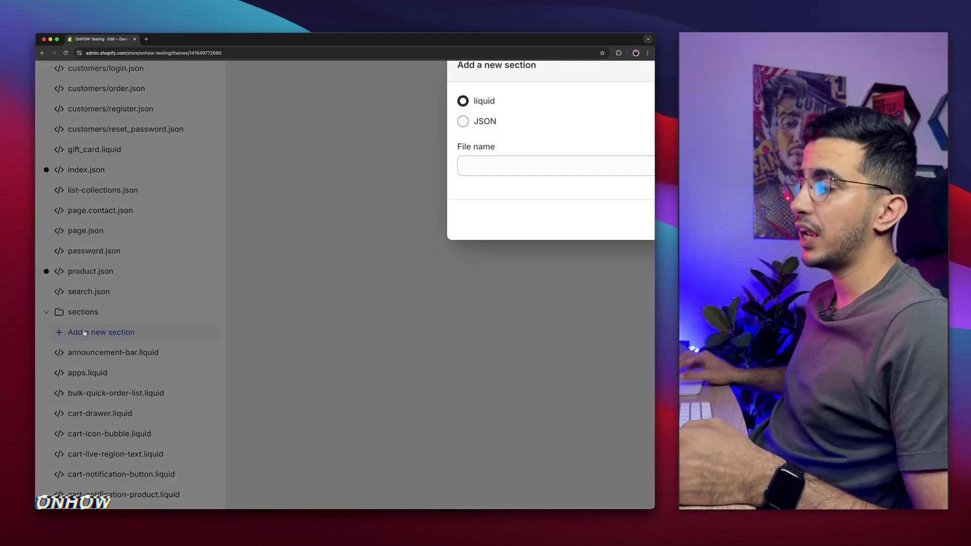
click(307, 295)
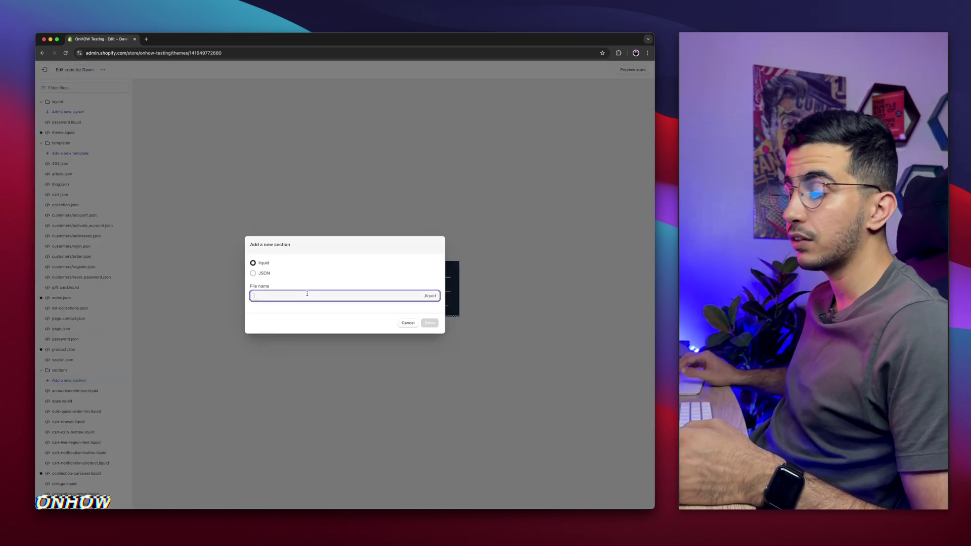
text(vie)
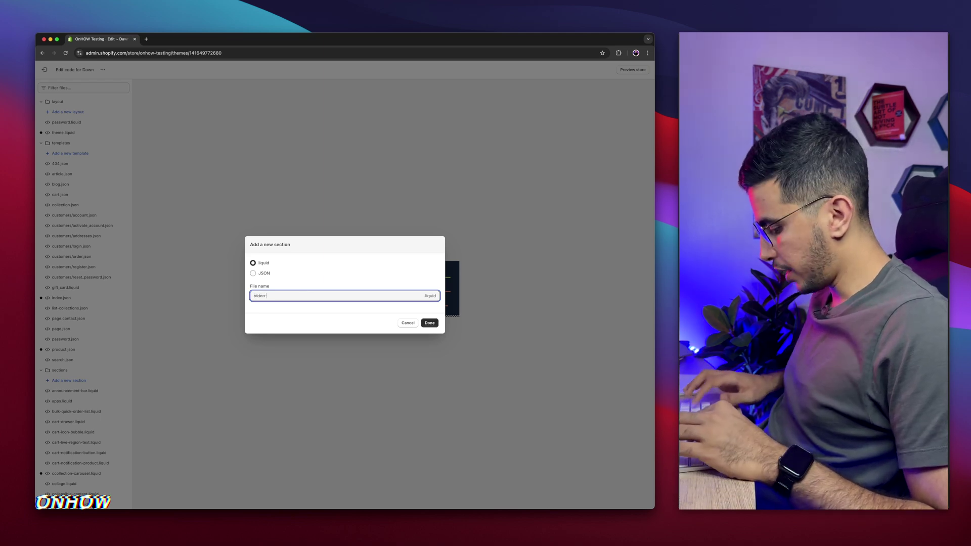
text(deo-banner)
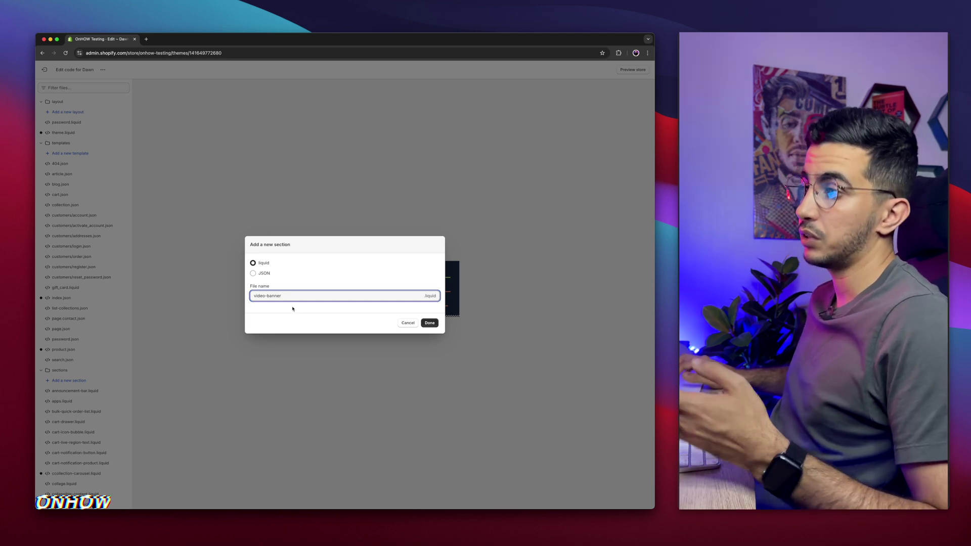
- Create video-banner.liquid, swap its starter code for the OnHOW Video Banner code, and save
click(431, 322)
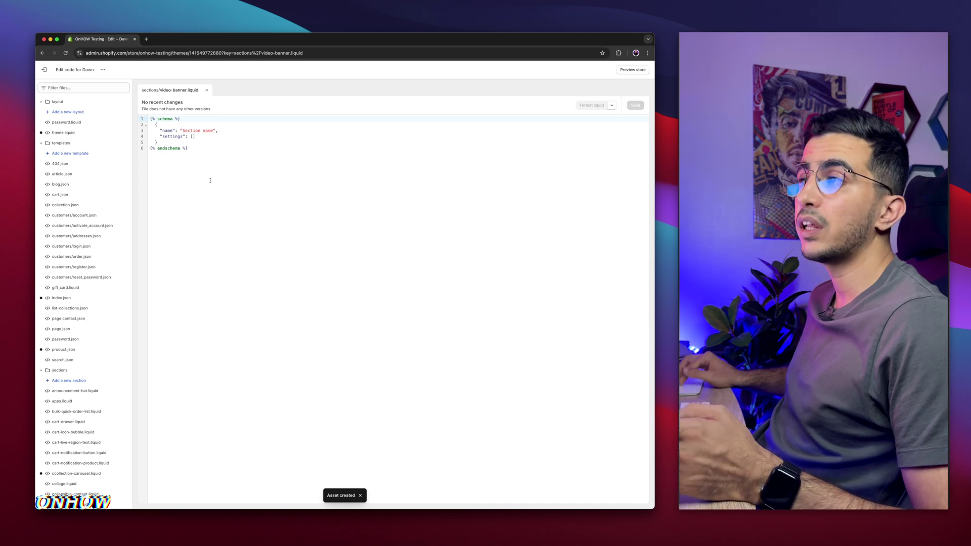
drag(199, 157, 146, 115)
key(BackSpace)
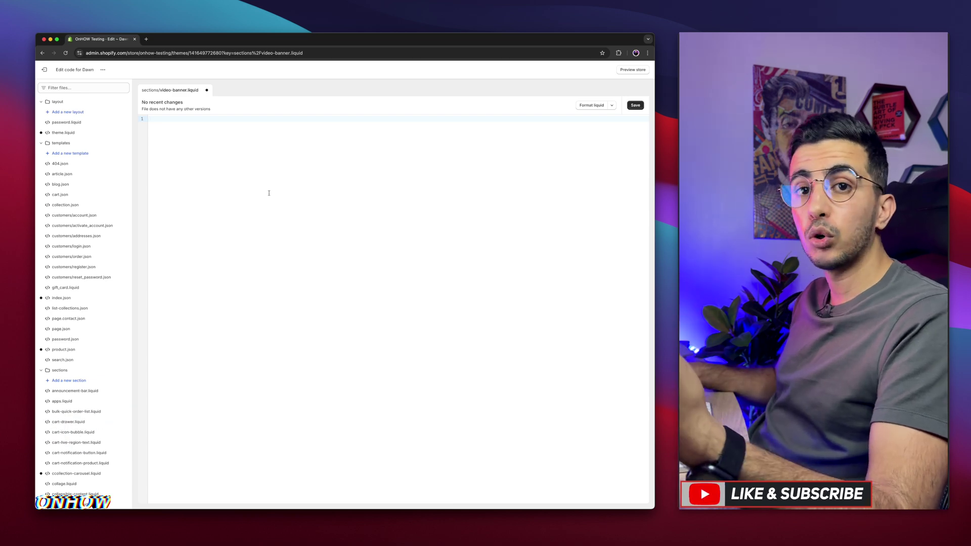
key(super+v)
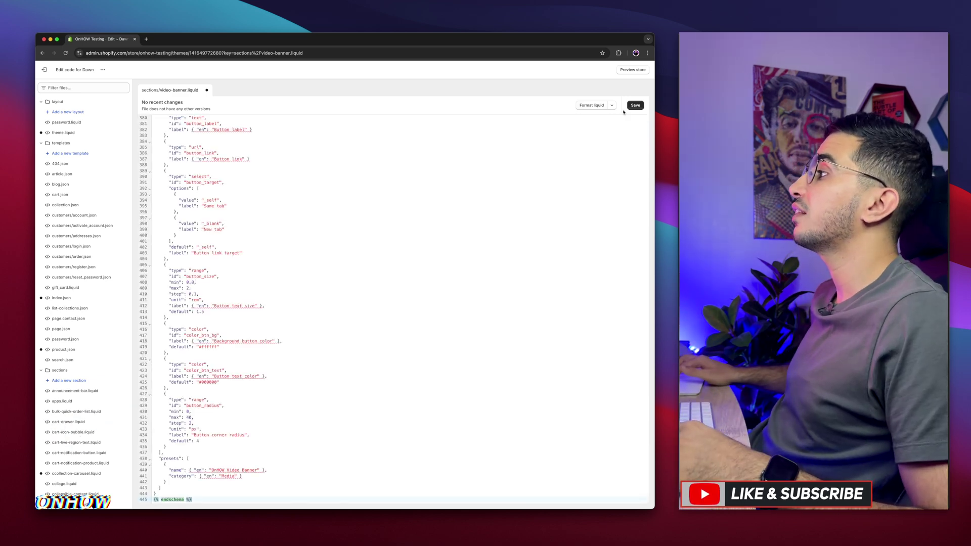
click(634, 106)
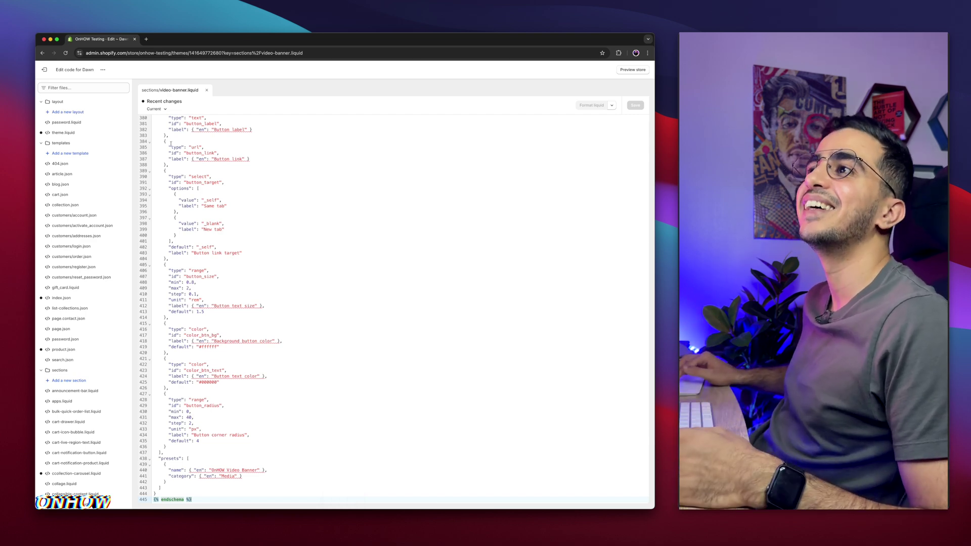
click(44, 69)
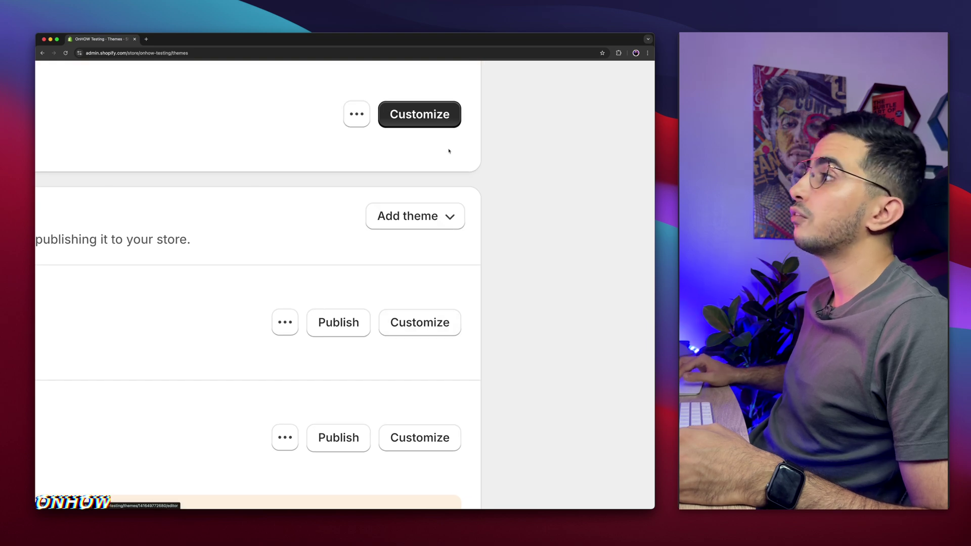
- Launch Customize on the library Dawn copy to edit its Home page
scroll(448, 150, up, 2)
scroll(387, 353, down, 3)
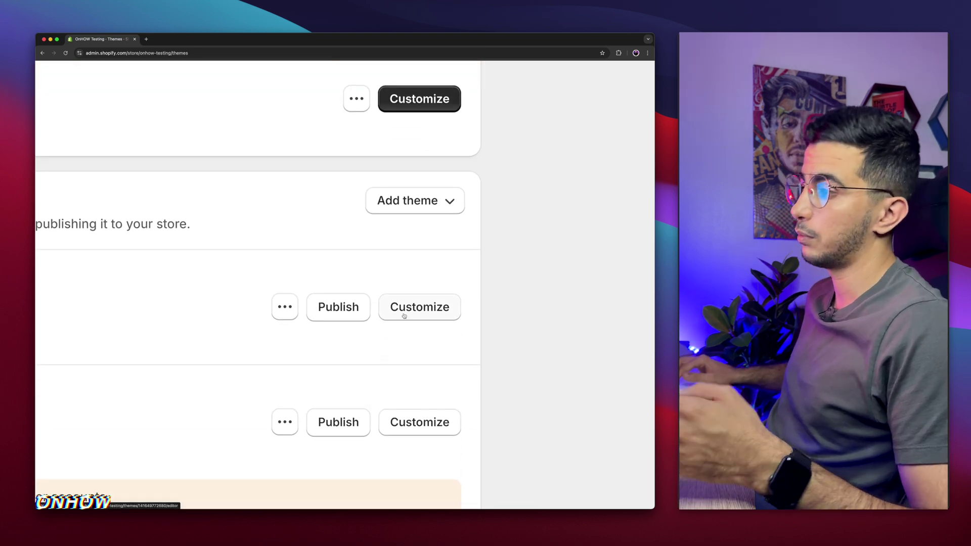
click(403, 309)
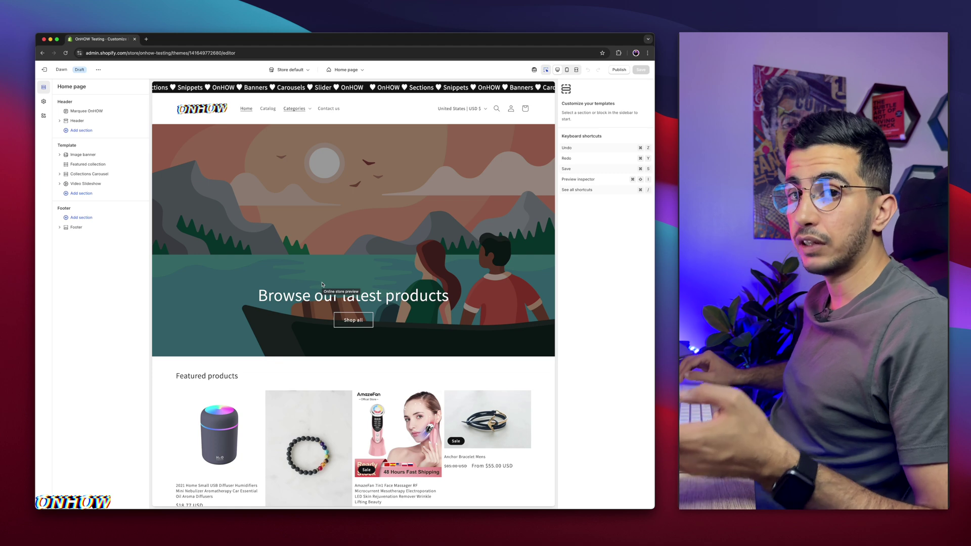
click(334, 70)
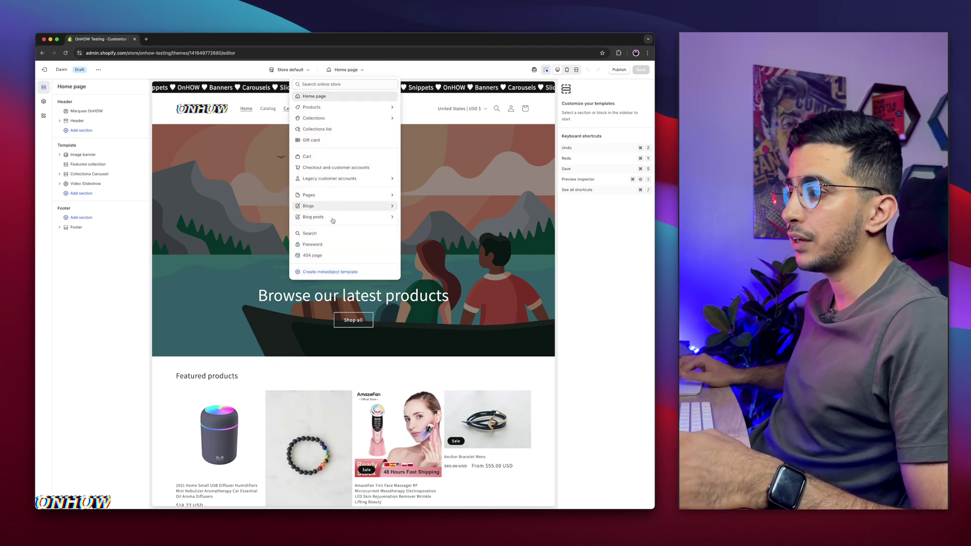
click(305, 384)
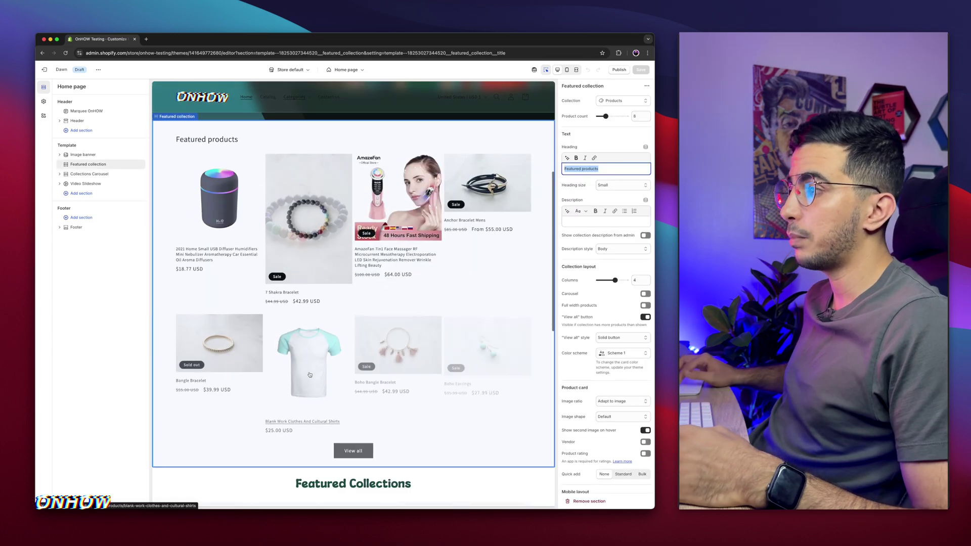
scroll(411, 160, down, 15)
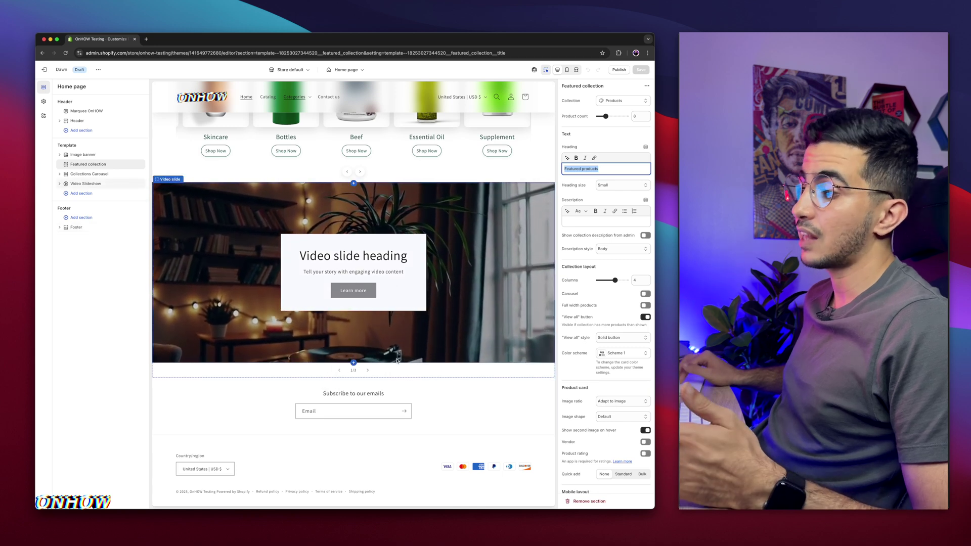
click(367, 371)
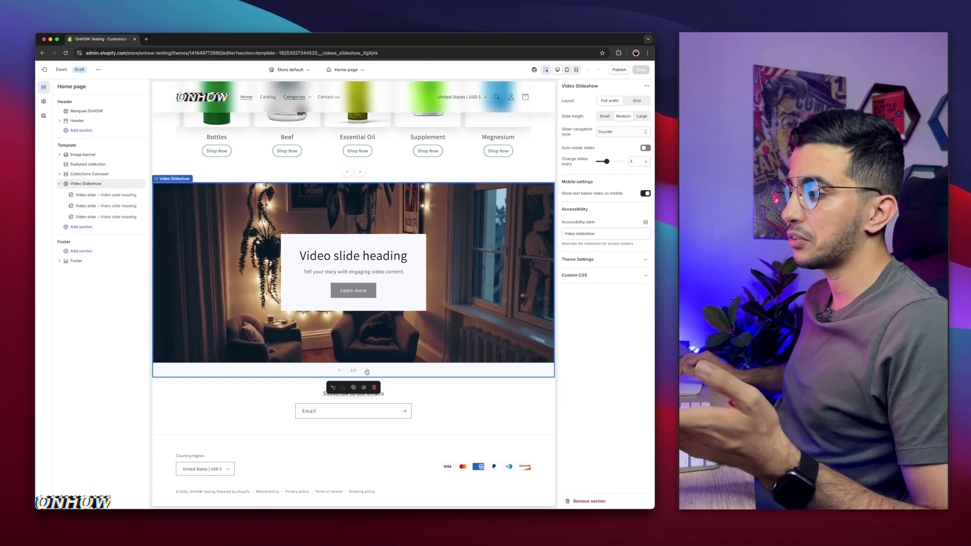
click(367, 371)
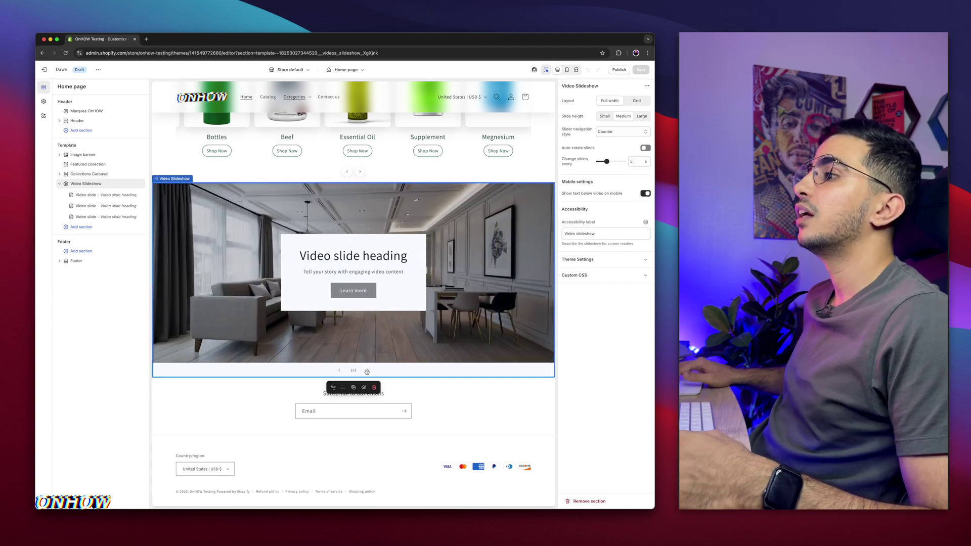
scroll(366, 372, up, 2)
scroll(366, 372, up, 10)
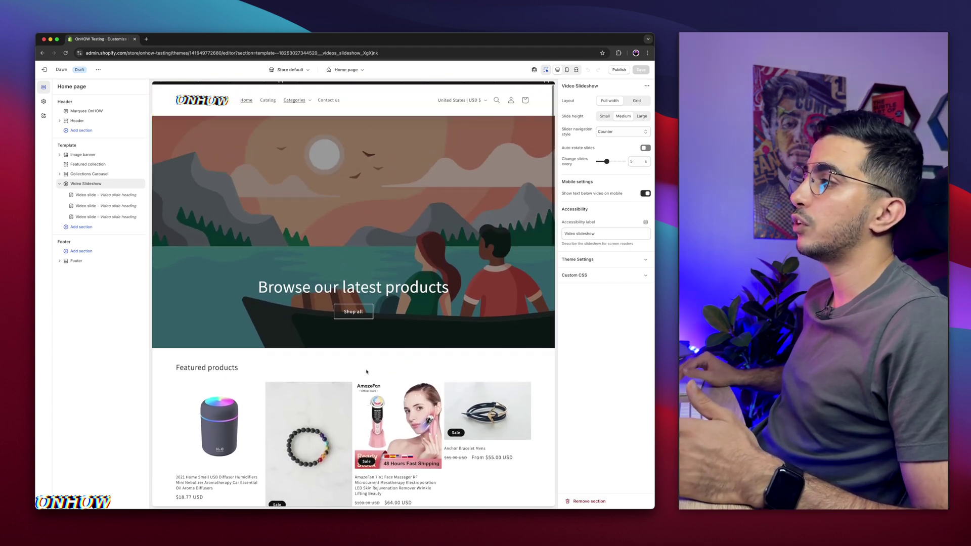
- Search sections for 'vi' and insert OnHOW Video Banner below the image banner
click(353, 348)
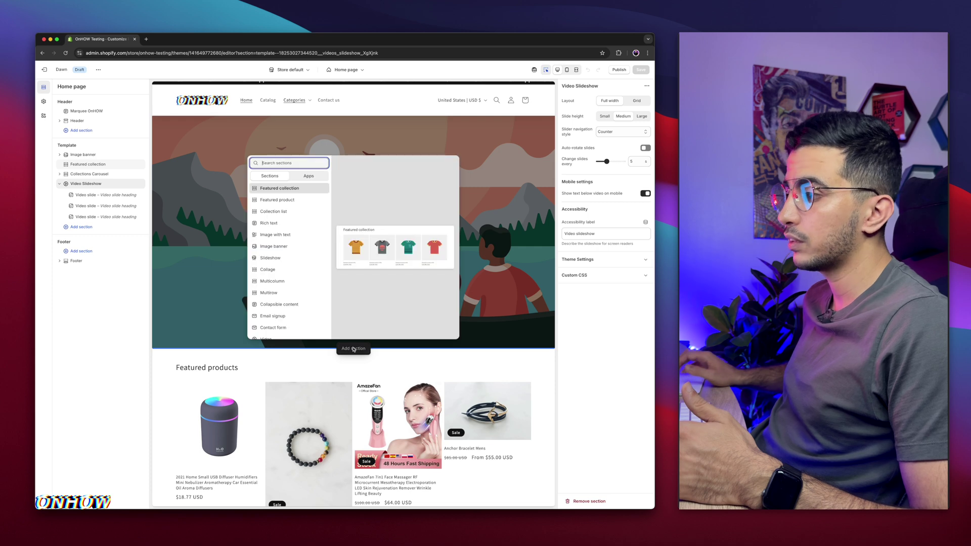
text(vid)
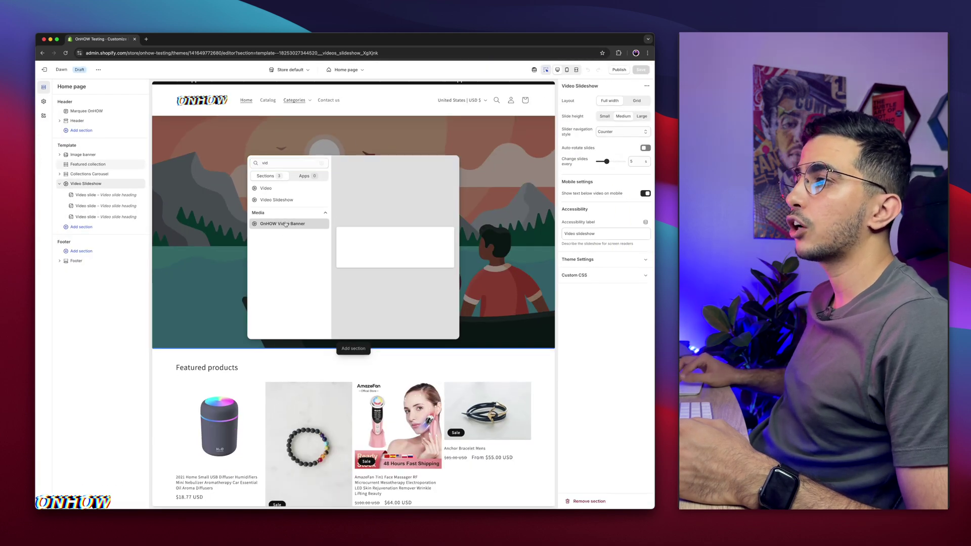
click(287, 227)
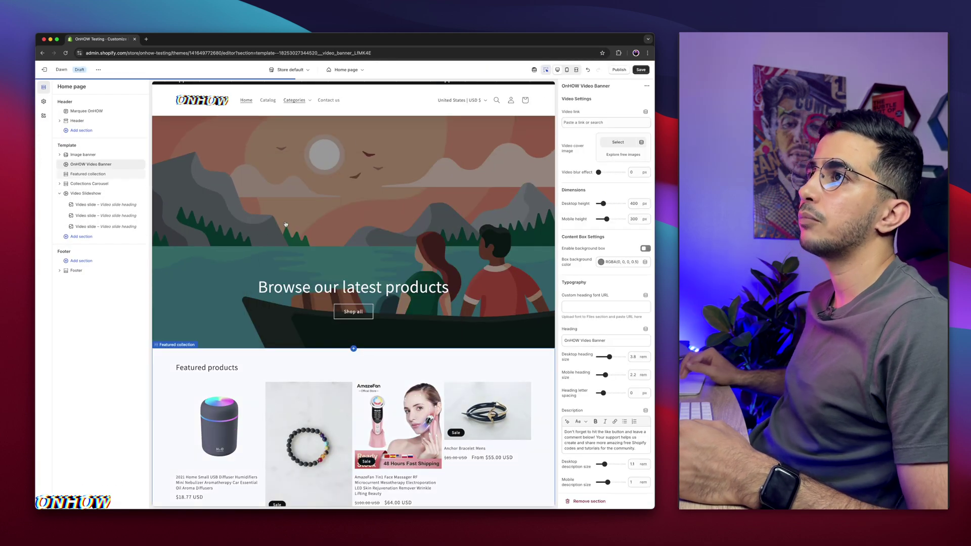
scroll(261, 340, down, 2)
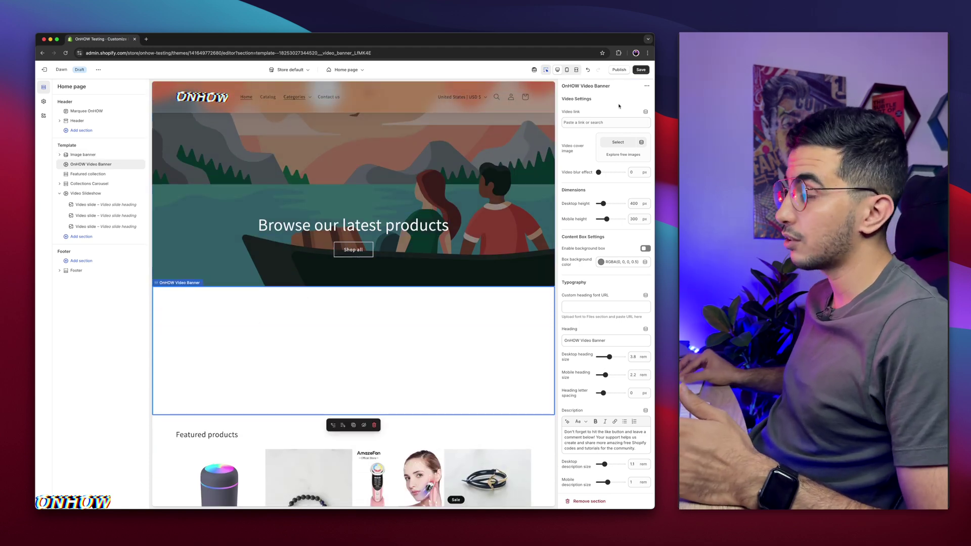
scroll(618, 105, up, 3)
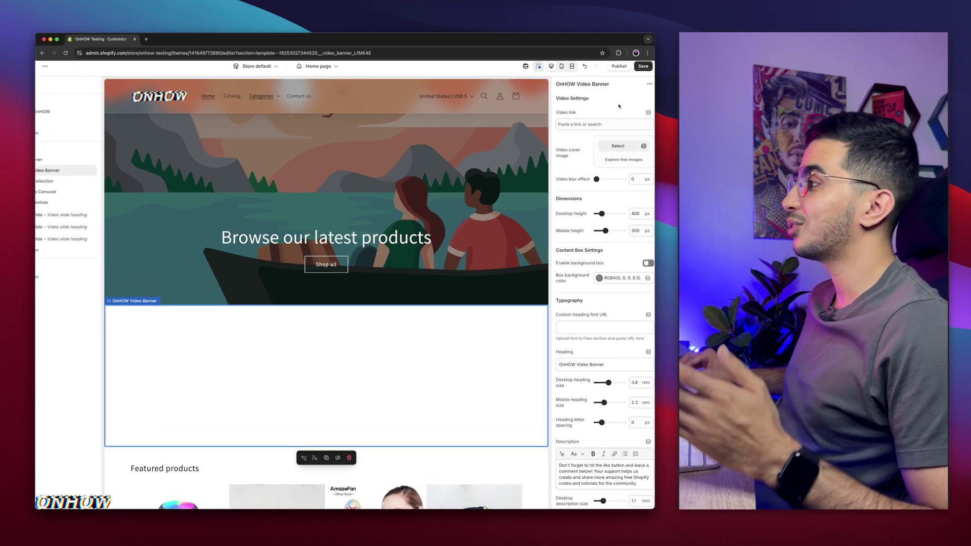
scroll(618, 106, up, 5)
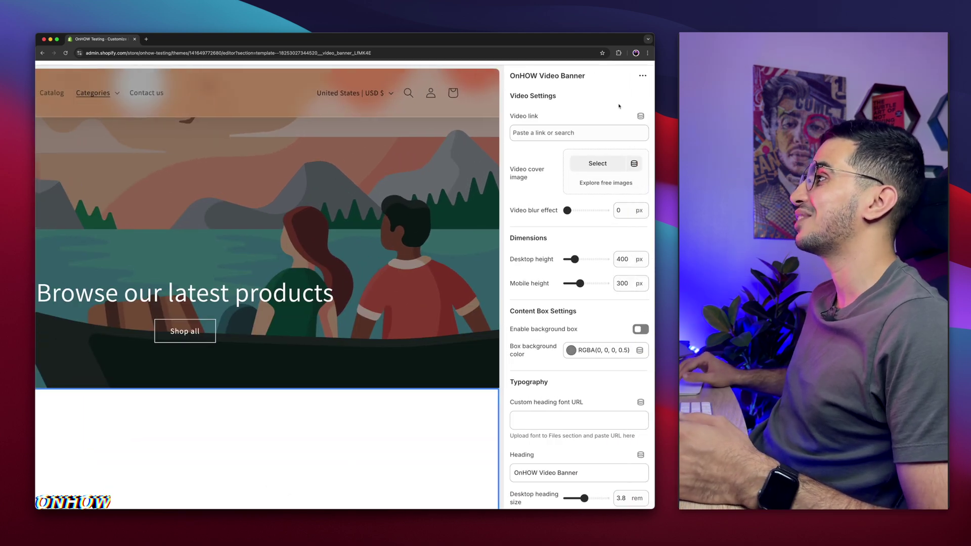
scroll(613, 162, down, 7)
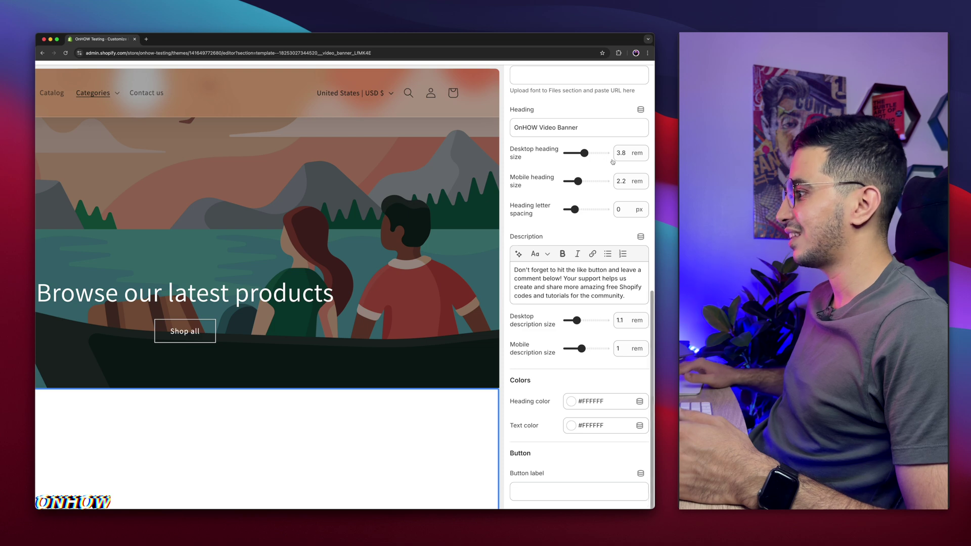
scroll(612, 162, up, 7)
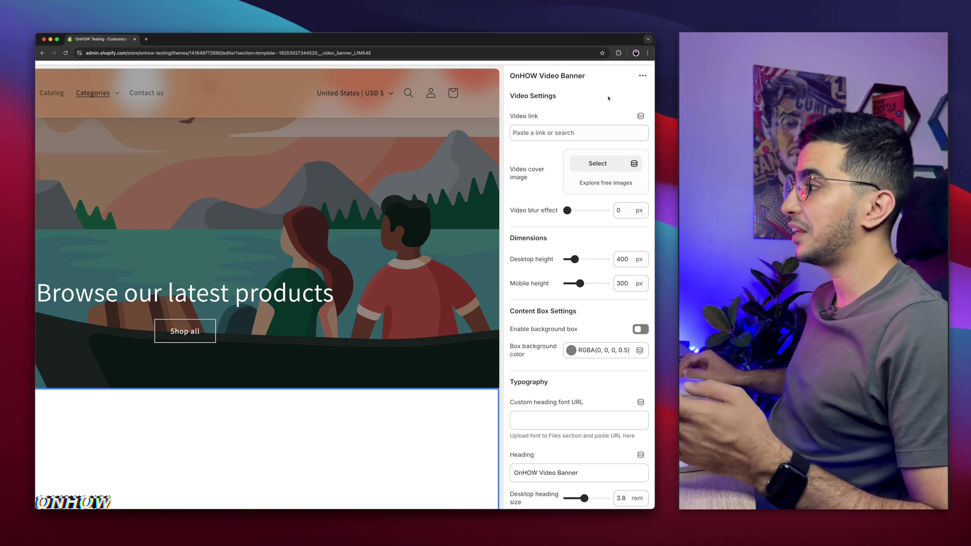
scroll(290, 196, down, 1)
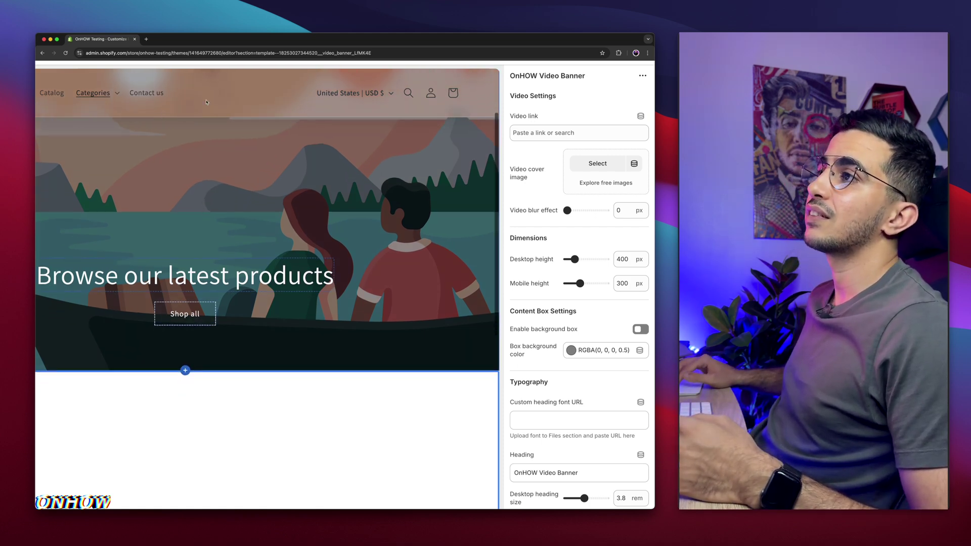
scroll(212, 180, down, 5)
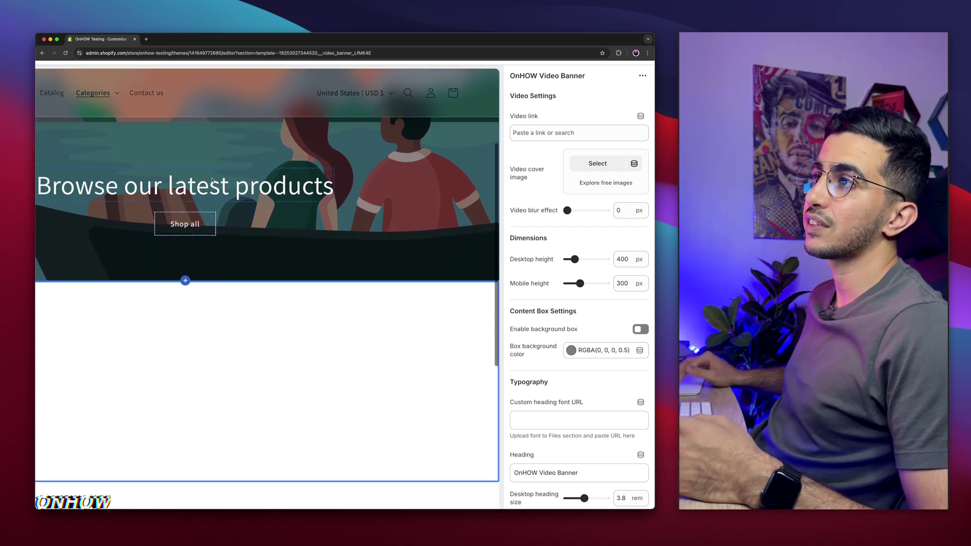
scroll(212, 180, up, 5)
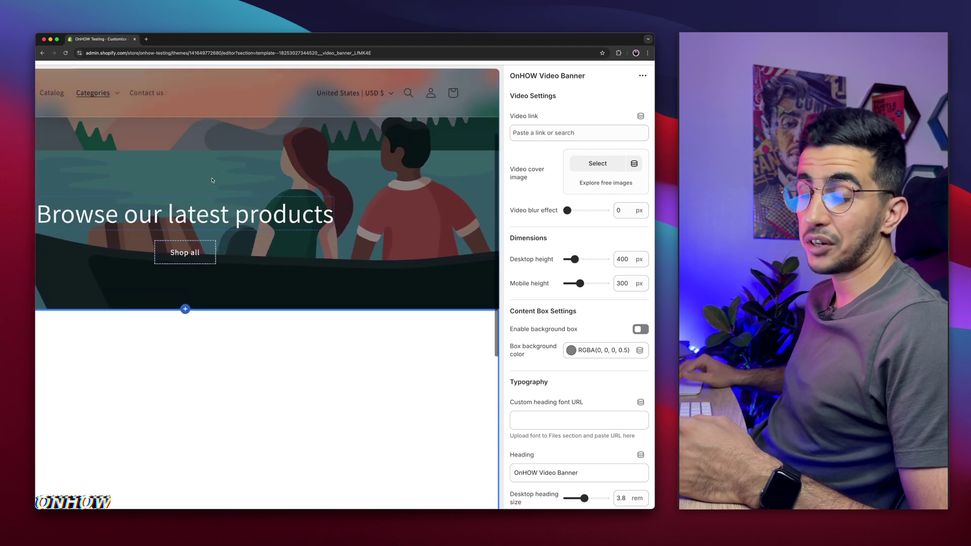
scroll(211, 180, up, 4)
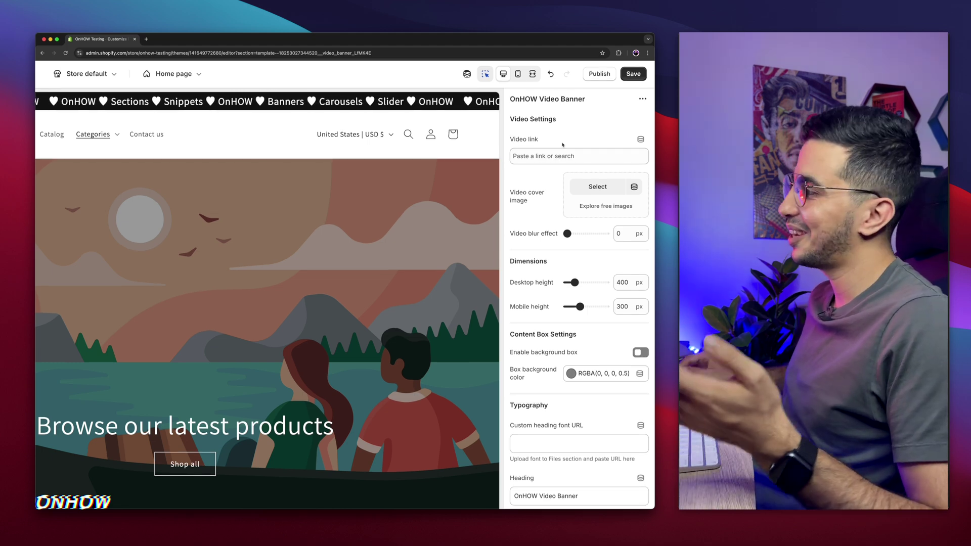
scroll(562, 145, down, 3)
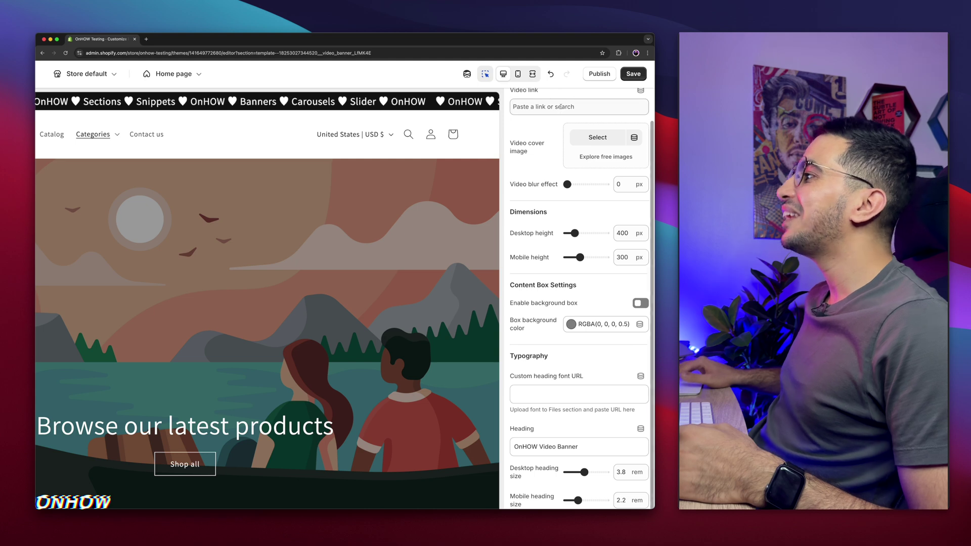
scroll(562, 109, up, 2)
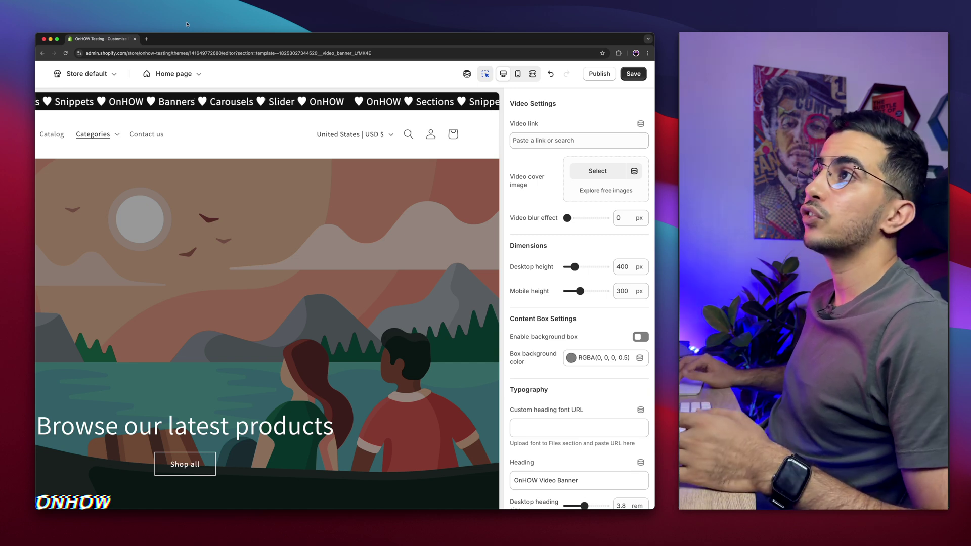
- Load the store admin in a new tab and go to Content > Files
click(147, 39)
text(admin.shopify.com/store/onhow-testing/themes)
key(Return)
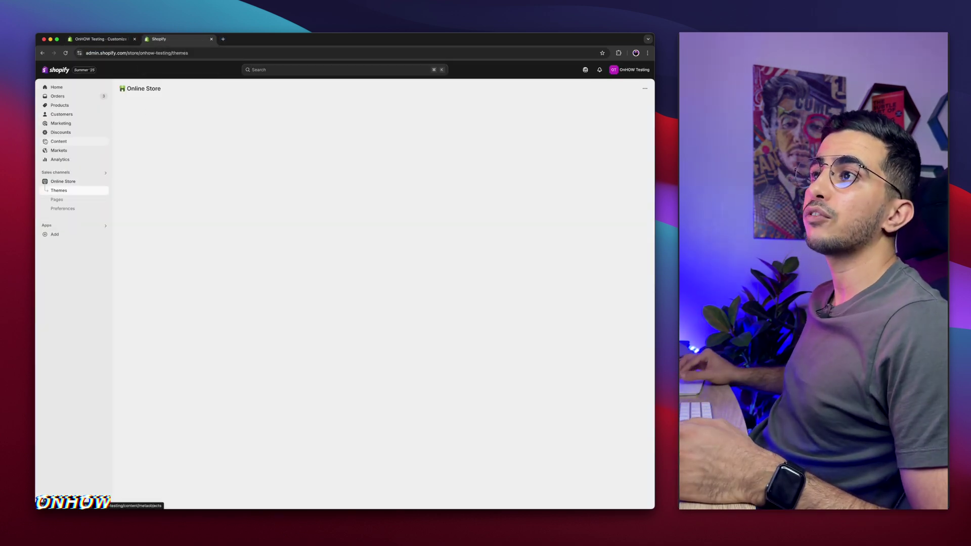
click(102, 145)
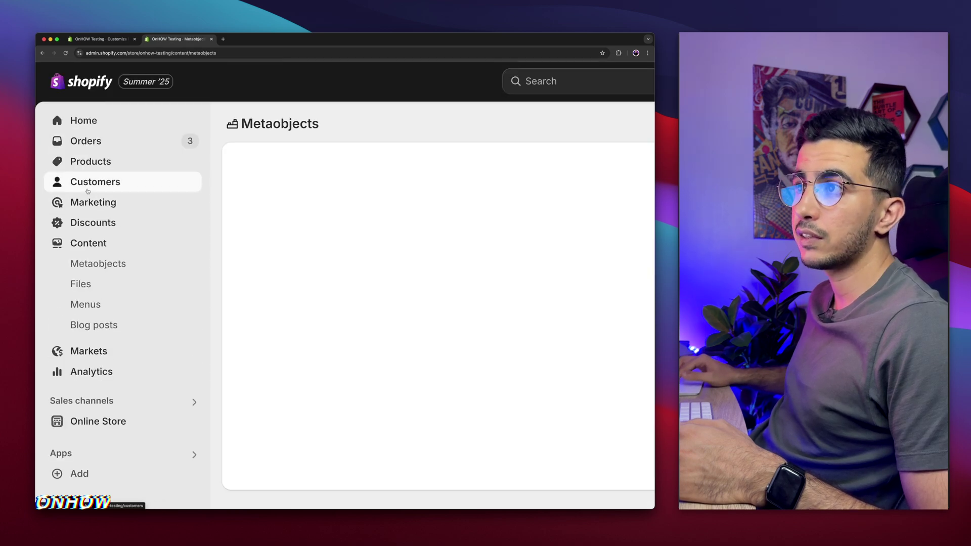
click(87, 190)
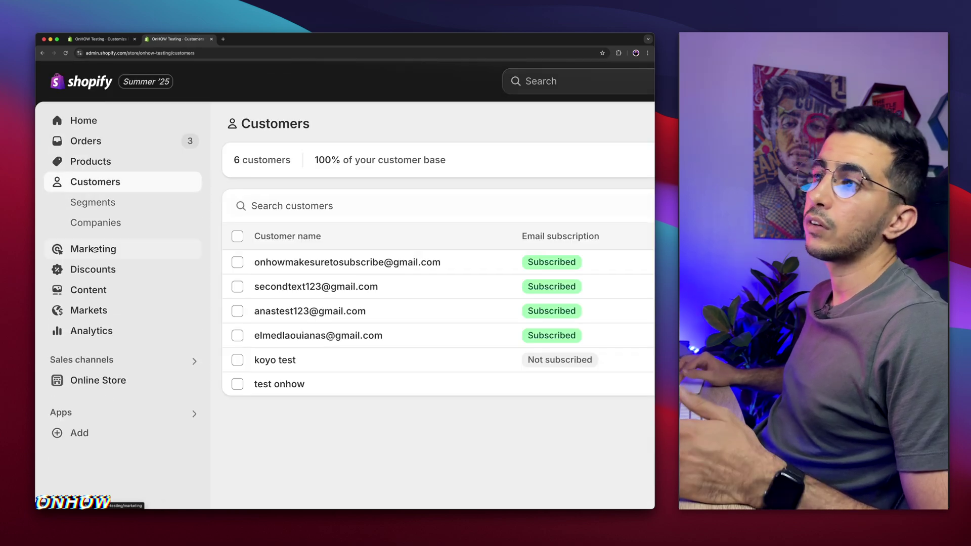
click(93, 289)
click(93, 289)
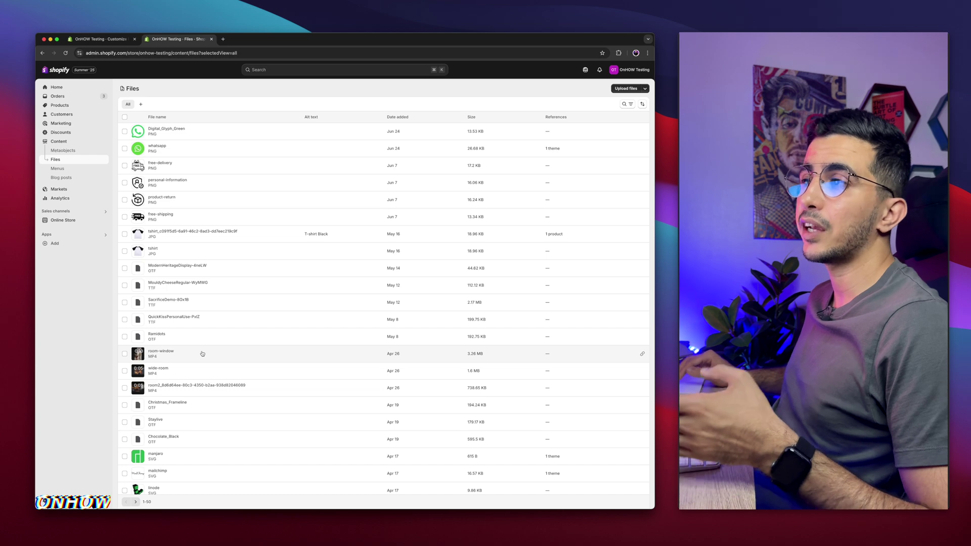
- Move to the next page of uploaded files to find the small MP4
scroll(203, 353, down, 15)
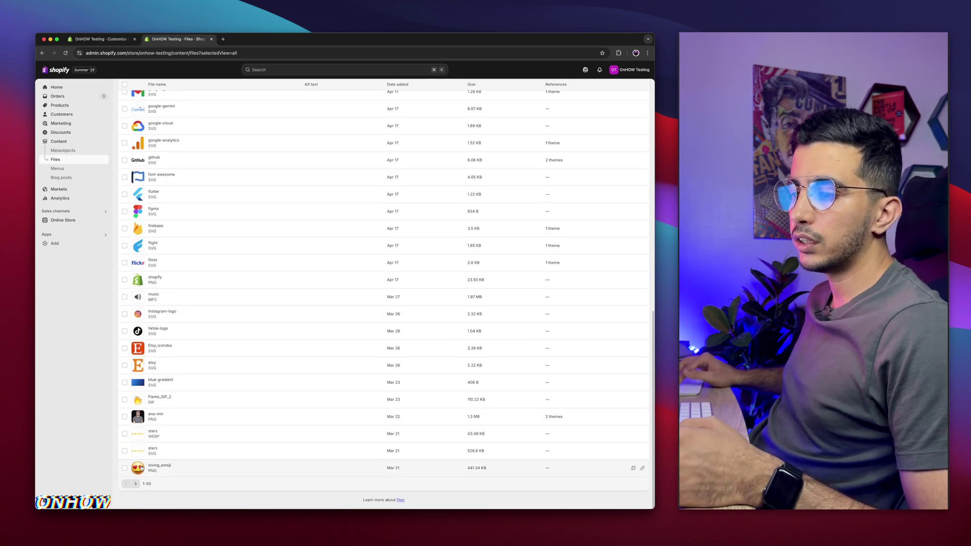
click(135, 483)
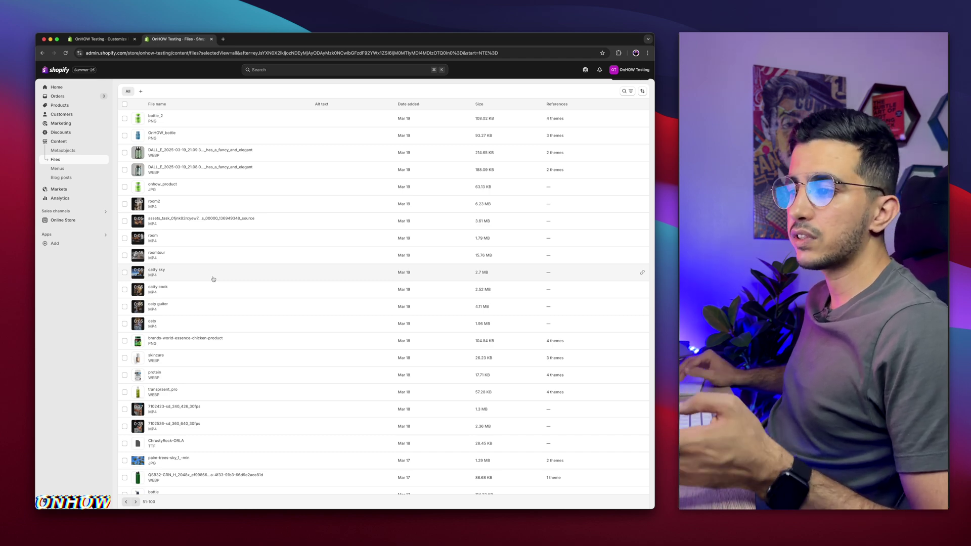
scroll(213, 278, down, 5)
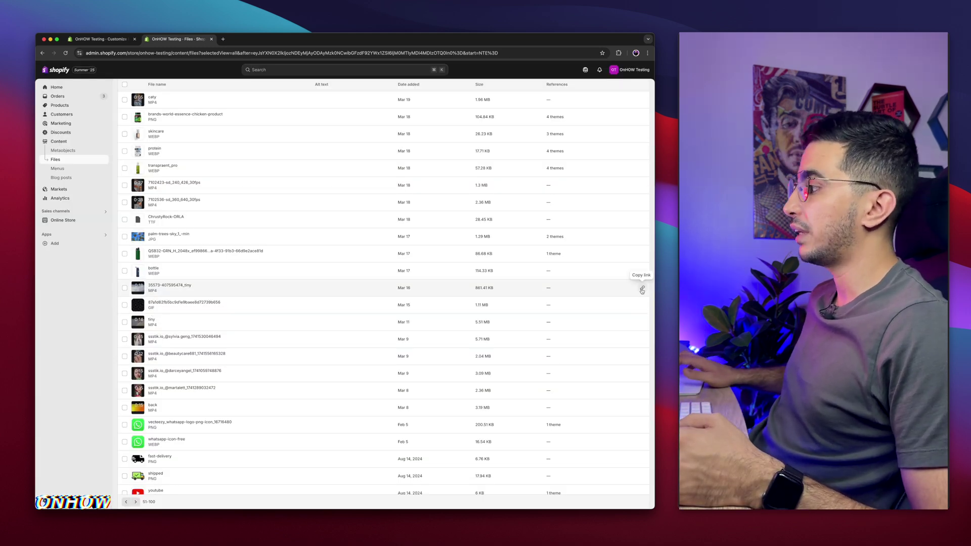
- Paste the copied cdn.shopify.com MP4 link into the banner's Video link field
key(super+1)
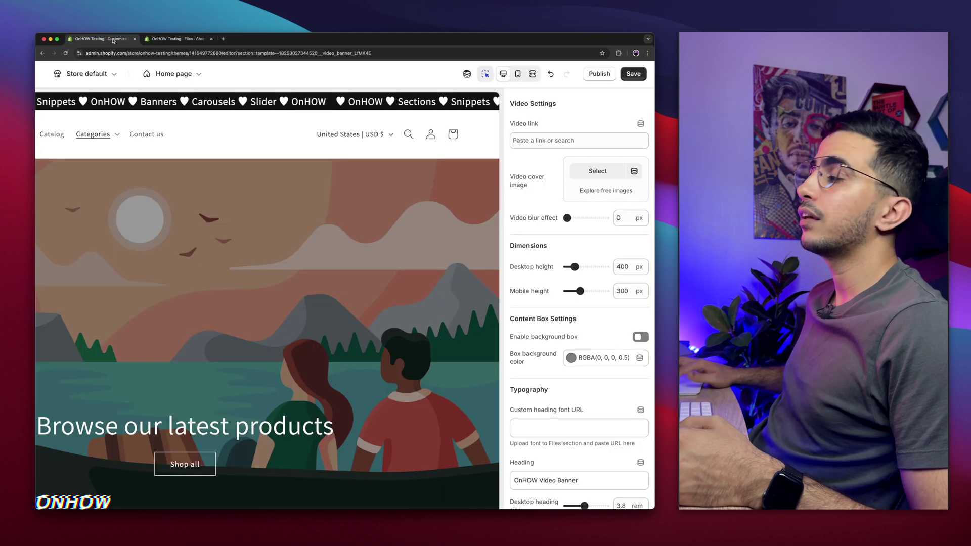
click(556, 141)
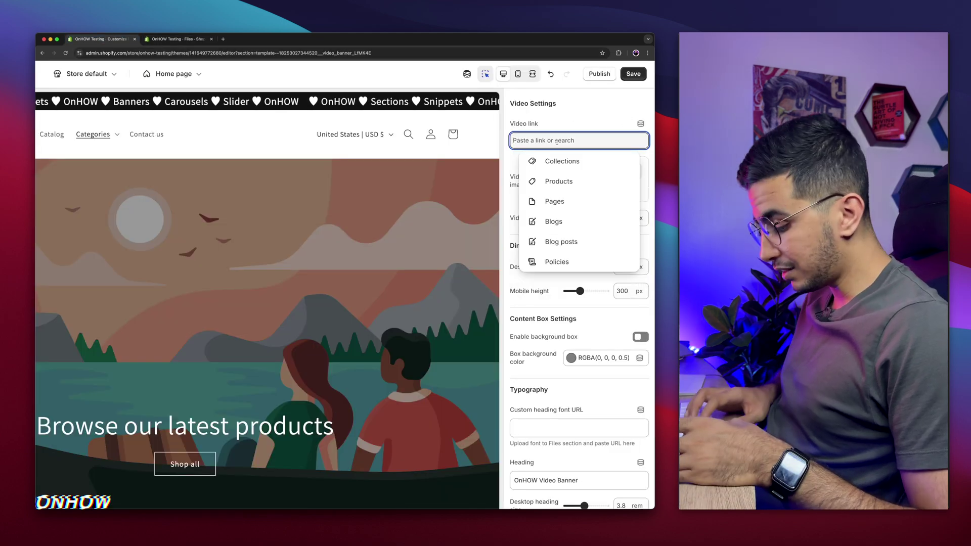
key(super+v)
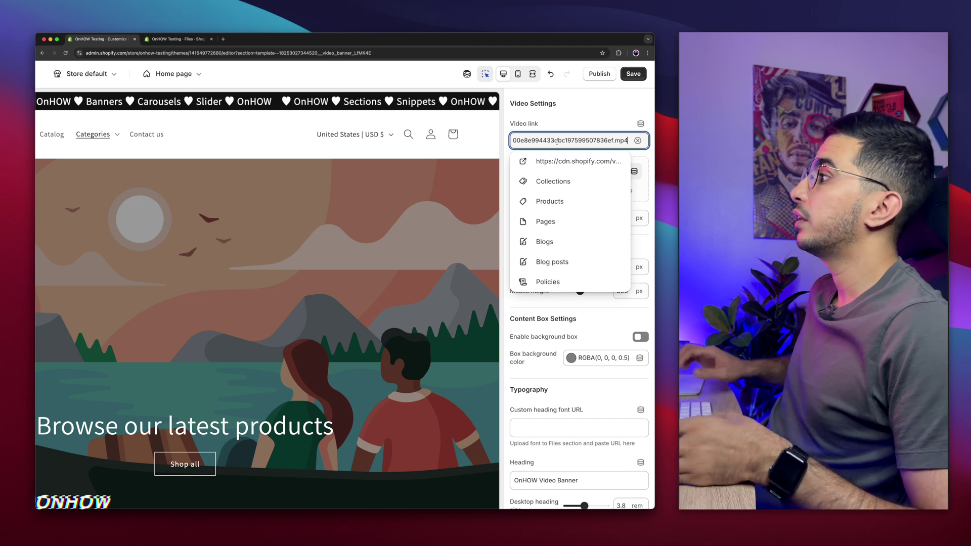
key(Return)
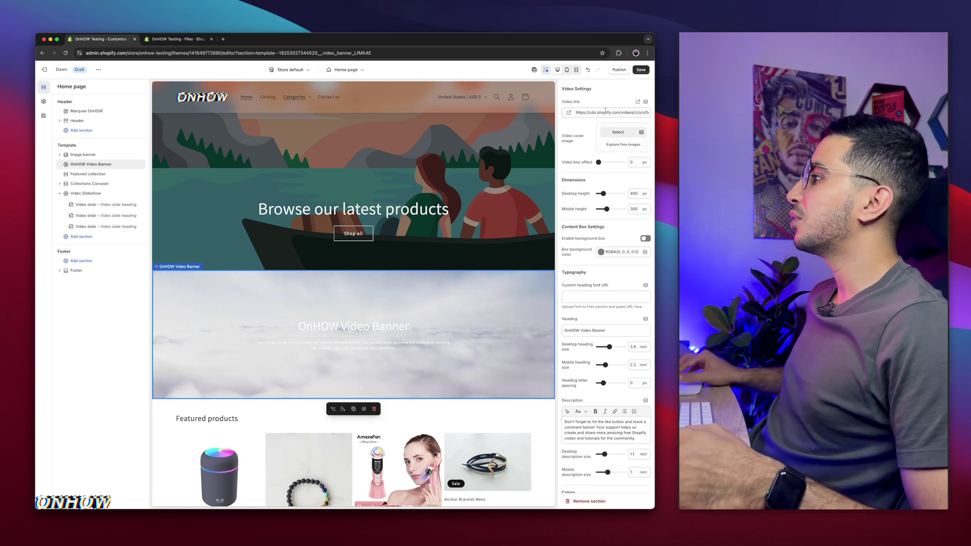
- Browse the video cover image picker and close it without choosing an image
scroll(605, 111, up, 5)
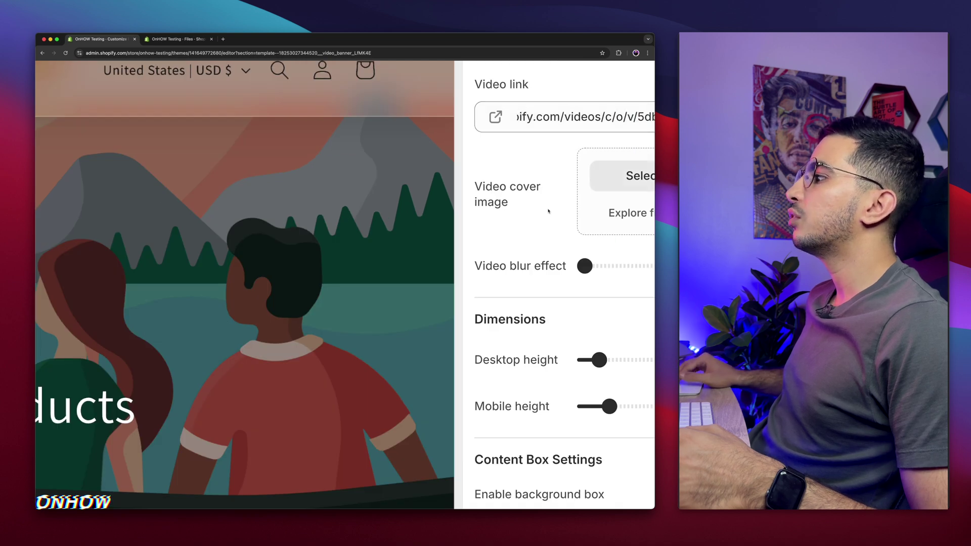
scroll(548, 212, right, 4)
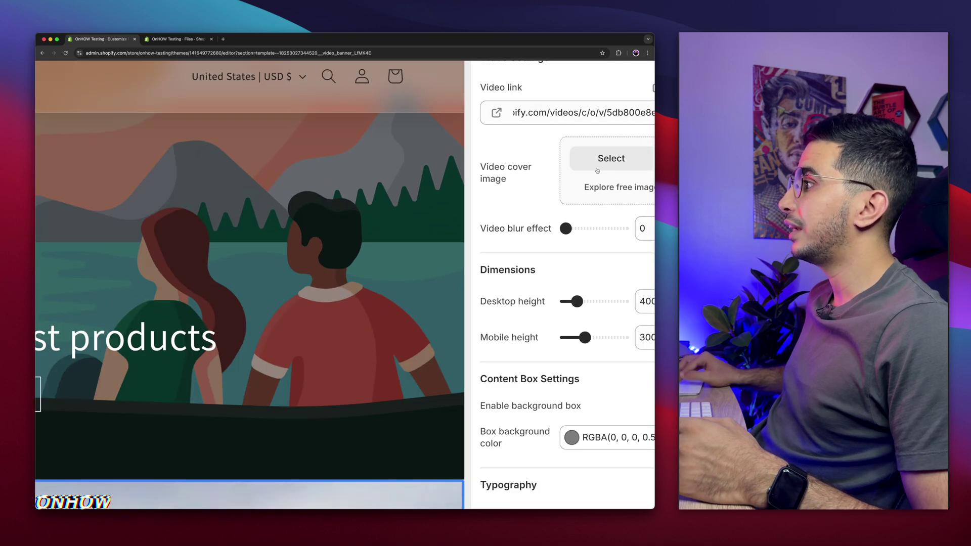
click(597, 171)
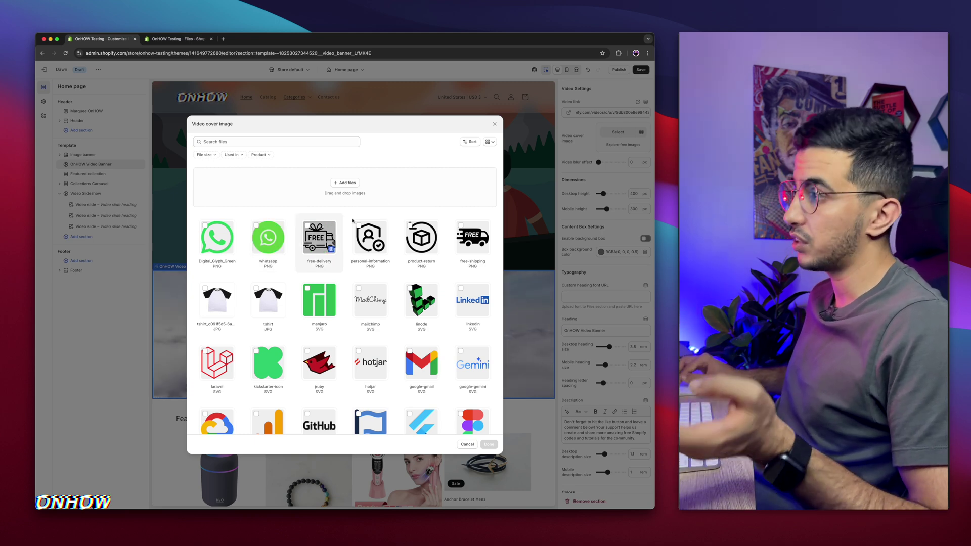
click(495, 124)
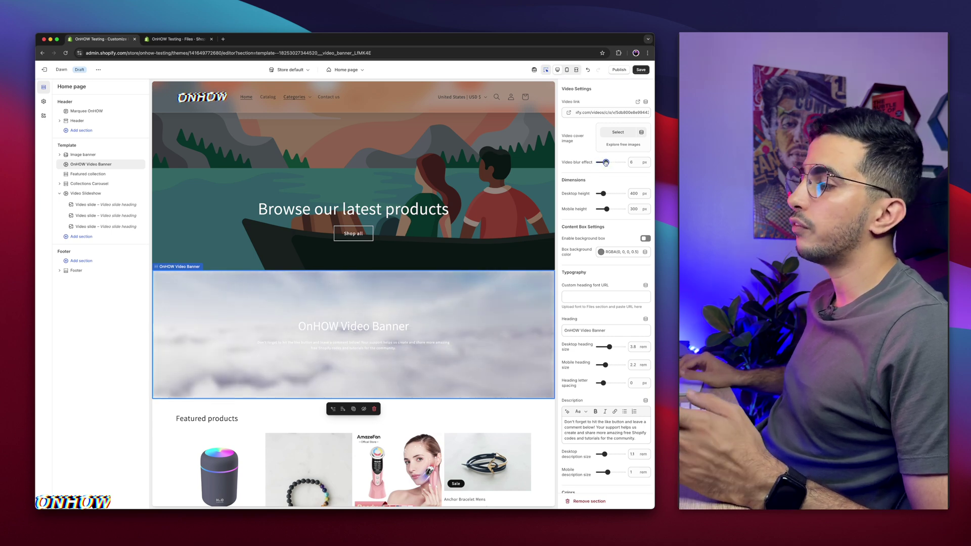
- Turn the banner's background box on, then back off
click(645, 238)
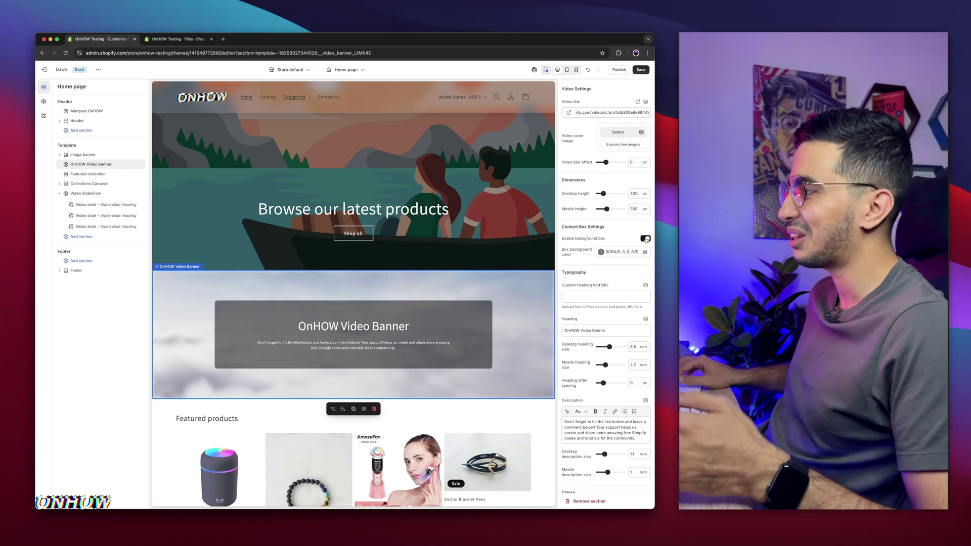
click(646, 239)
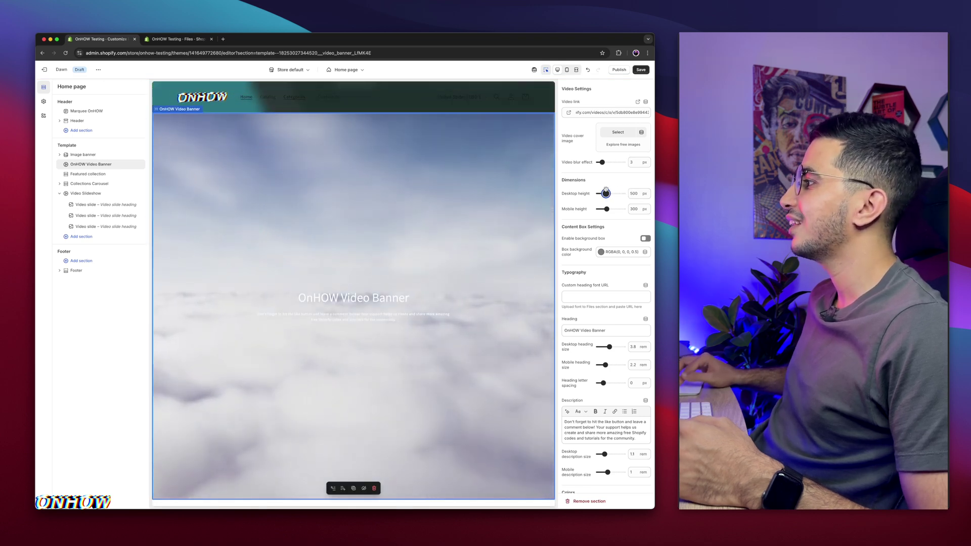
- Reduce the banner's desktop height to 690 px and enable the background box behind its text
drag(619, 193, 611, 193)
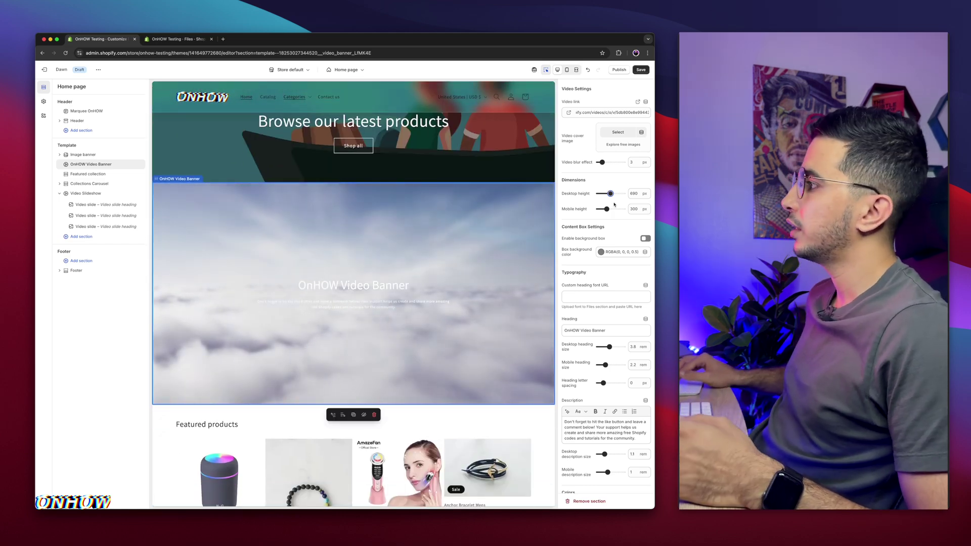
scroll(604, 214, up, 5)
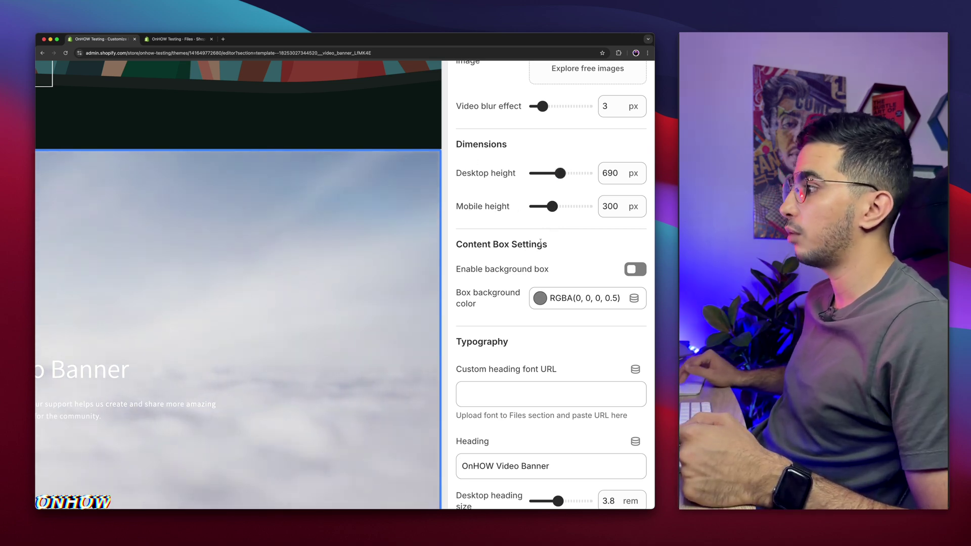
scroll(567, 233, down, 3)
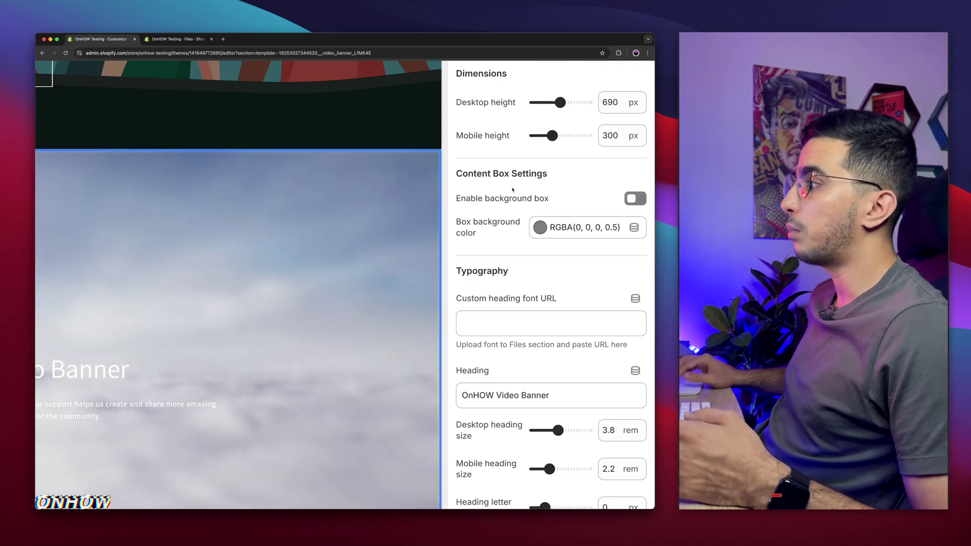
click(637, 199)
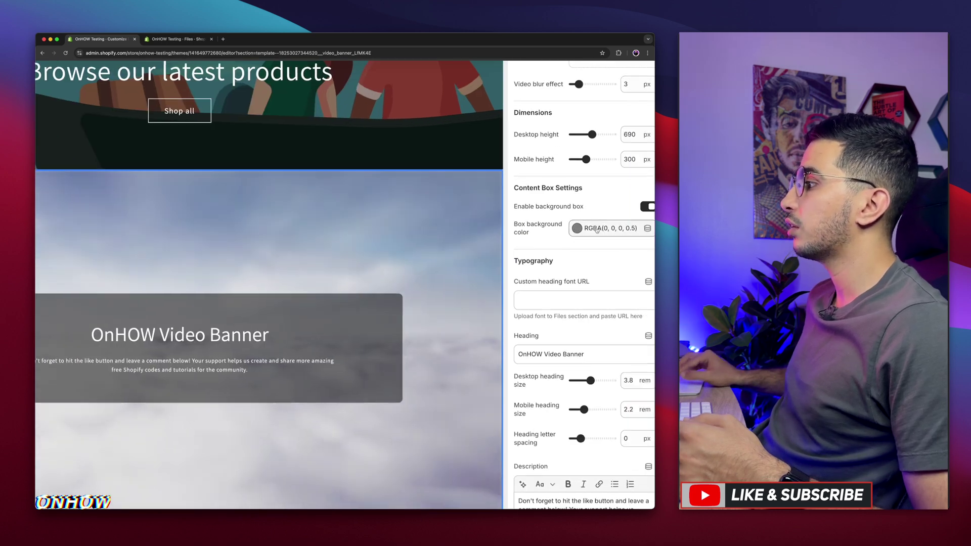
- Change the content box background colour to solid near-black #121212
click(597, 228)
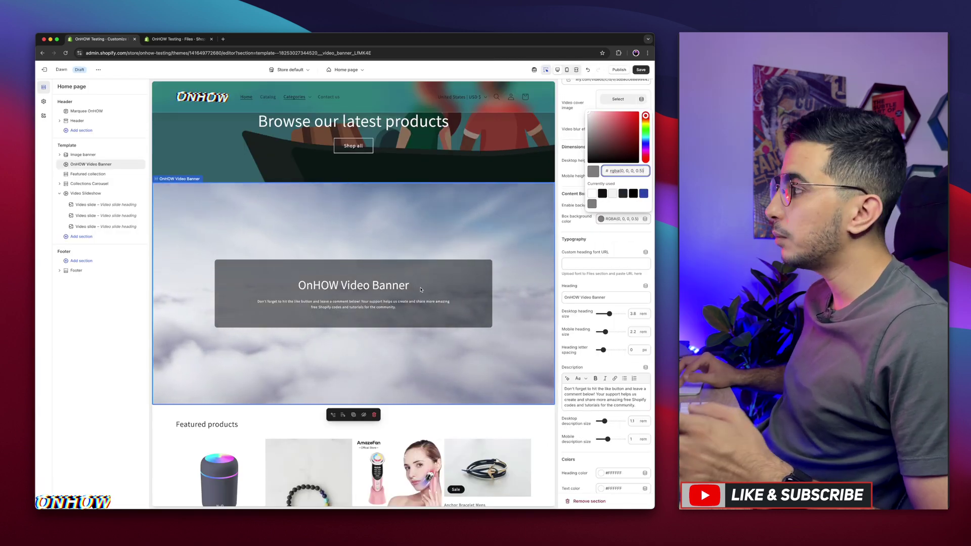
key(super+z)
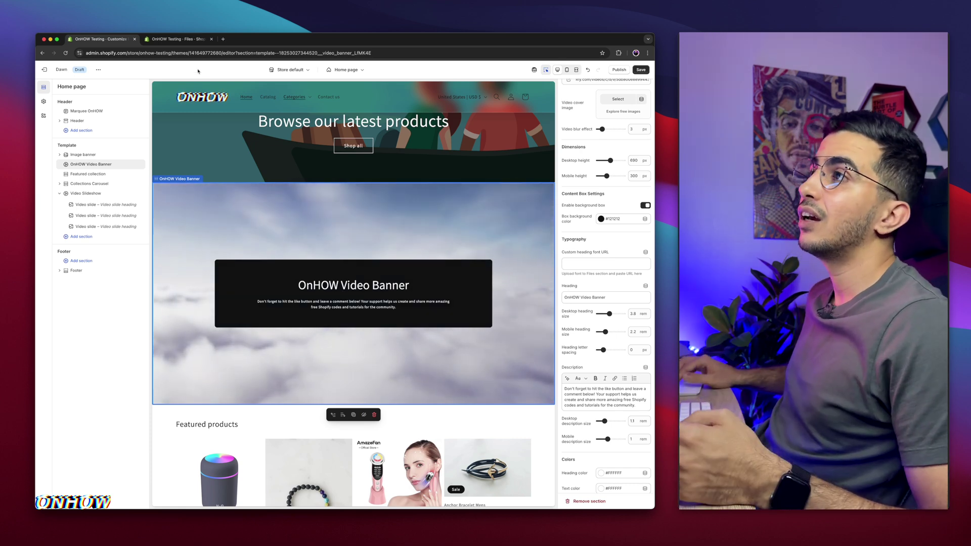
- Find the uploaded Christmas_Frameline.otf file in the store's Files list
click(176, 39)
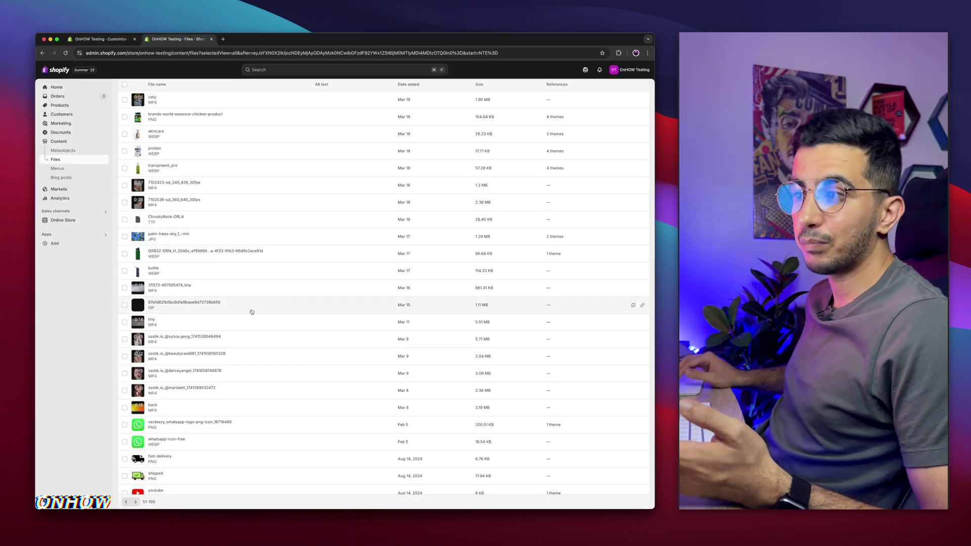
scroll(251, 312, up, 2)
scroll(251, 311, down, 7)
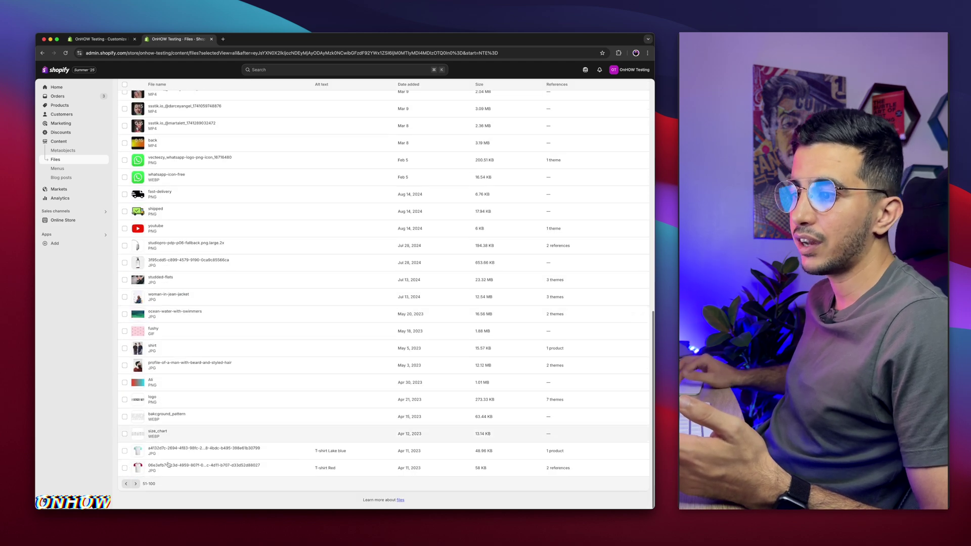
click(125, 484)
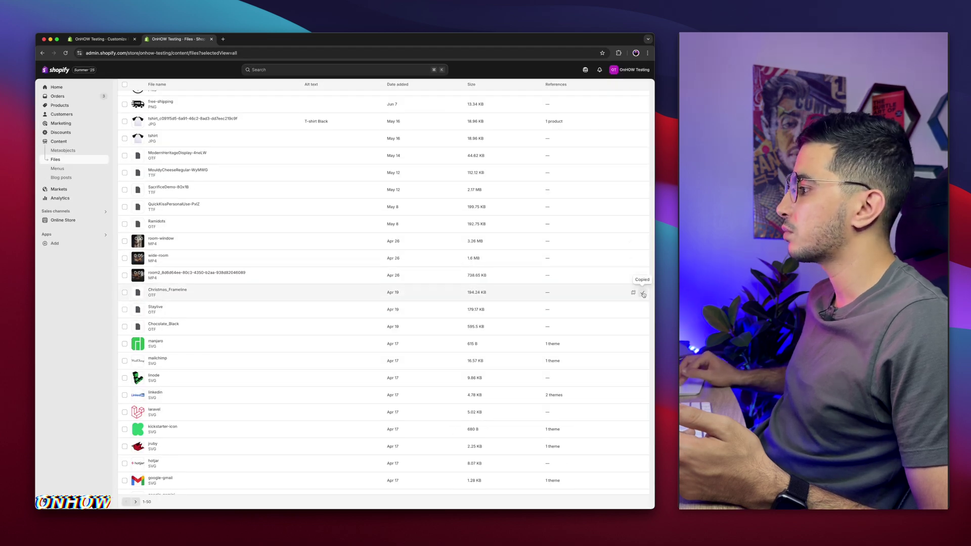
- Paste the Christmas_Frameline.otf link into the Custom heading font URL field
key(ctrl+shift+Tab)
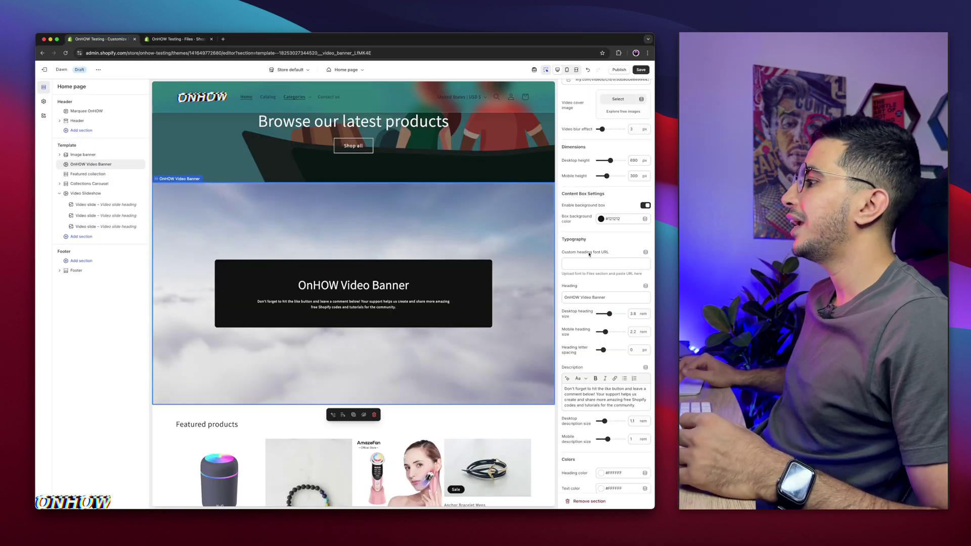
click(590, 263)
key(super+v)
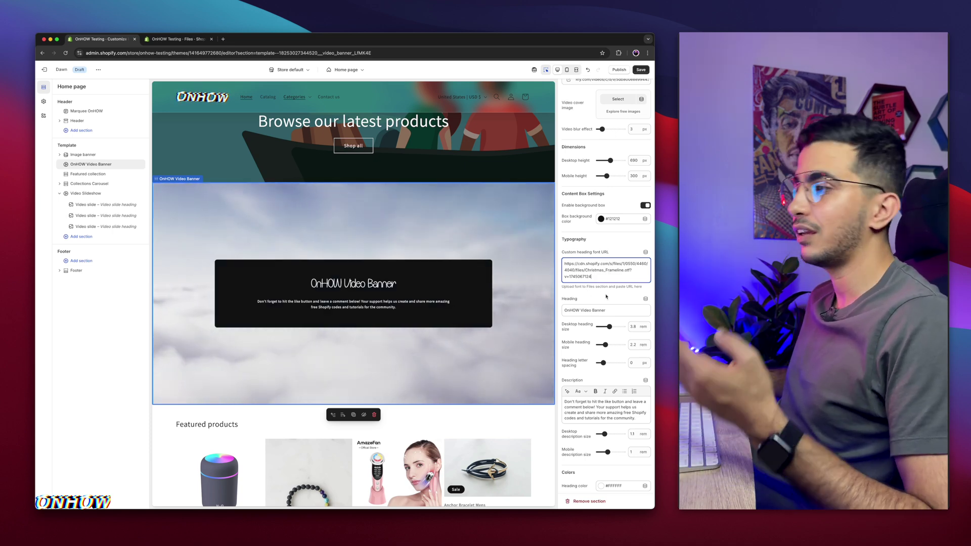
scroll(627, 268, down, 2)
scroll(632, 262, up, 5)
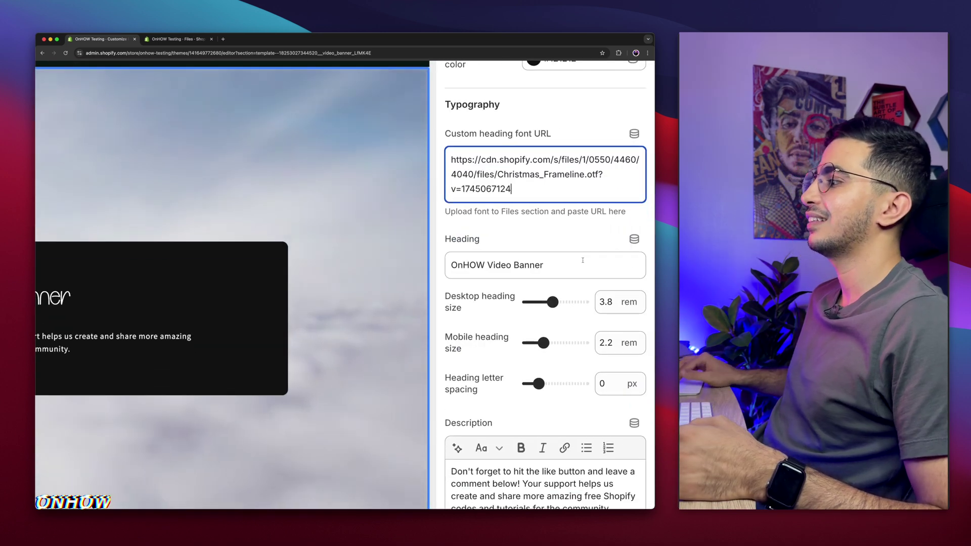
- Enlarge the banner's desktop heading size to 4.5 rem
click(614, 266)
triple_click(562, 257)
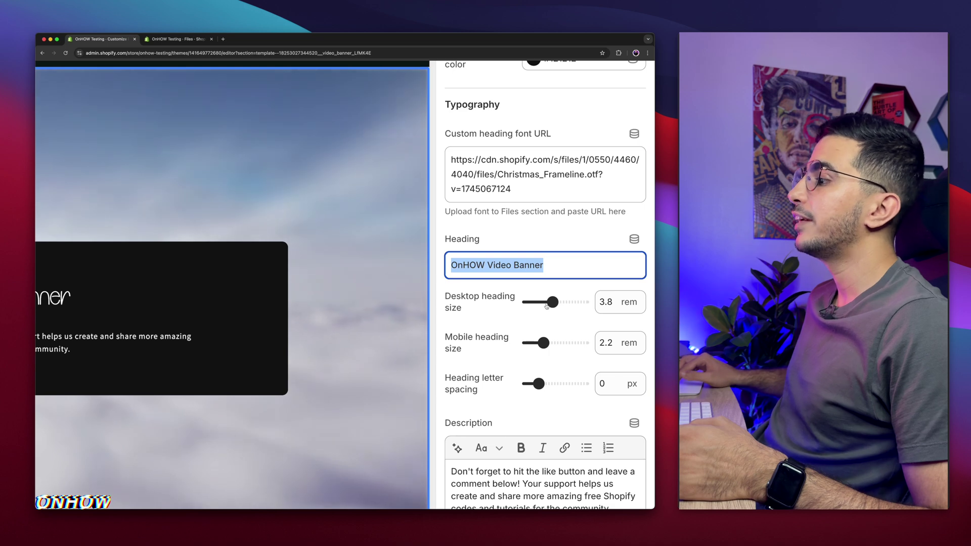
drag(553, 302, 539, 317)
scroll(507, 325, down, 1)
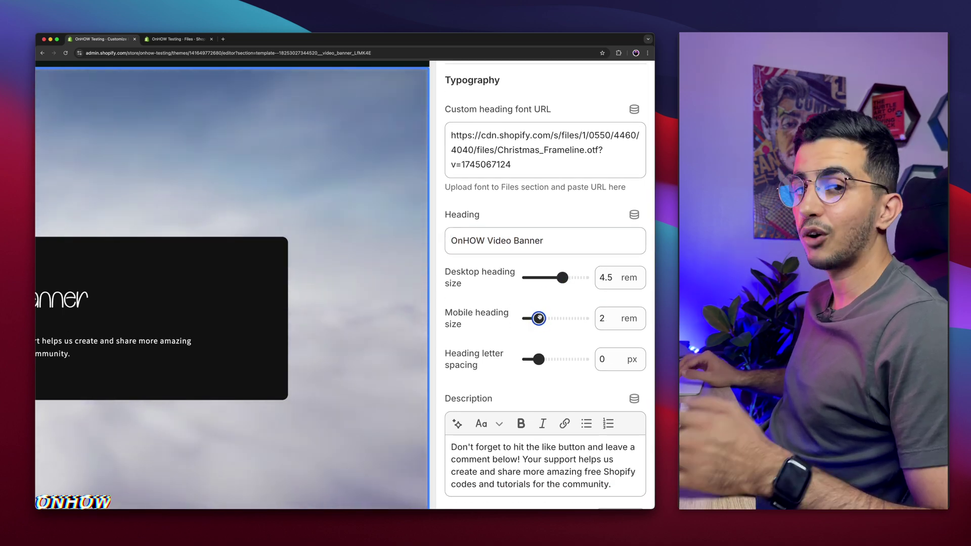
scroll(493, 311, down, 3)
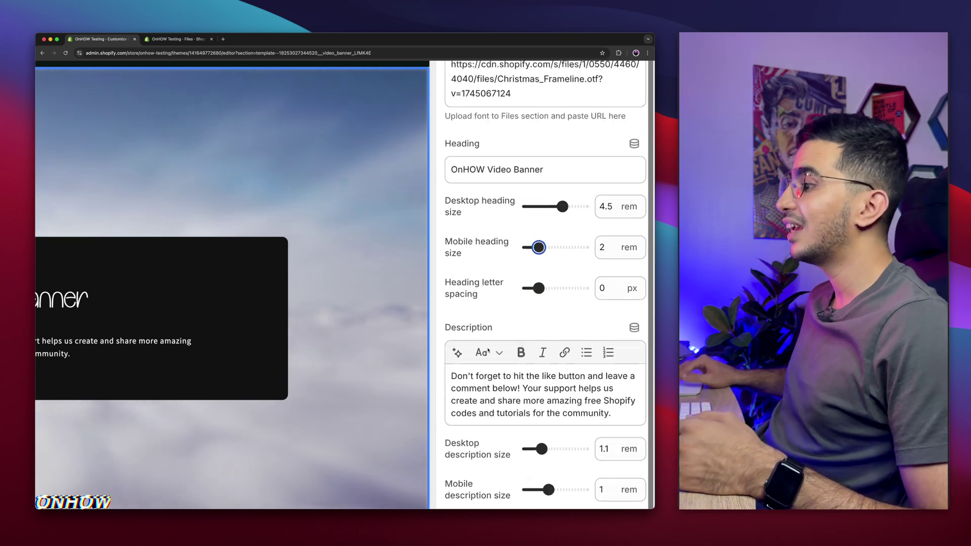
- Widen the heading letter spacing to 4 px
triple_click(497, 299)
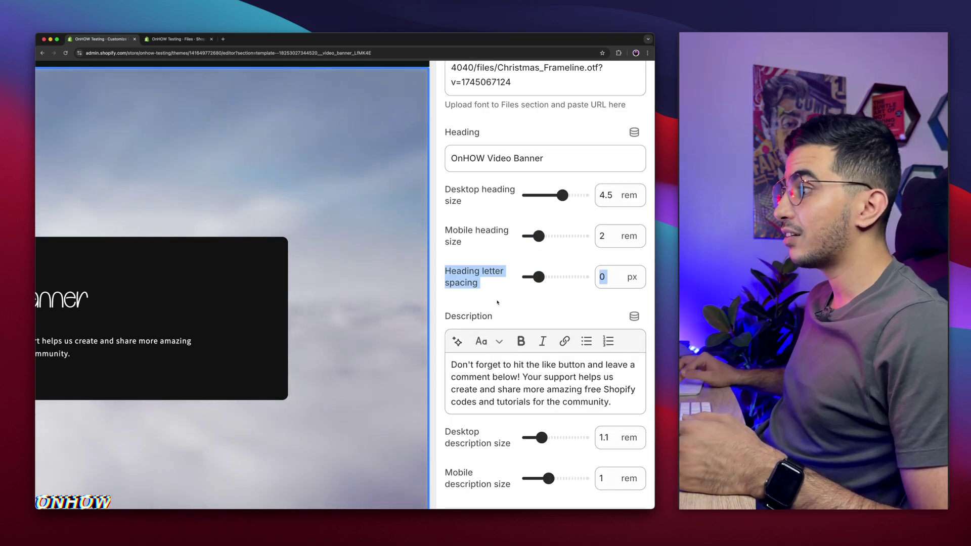
scroll(113, 318, left, 5)
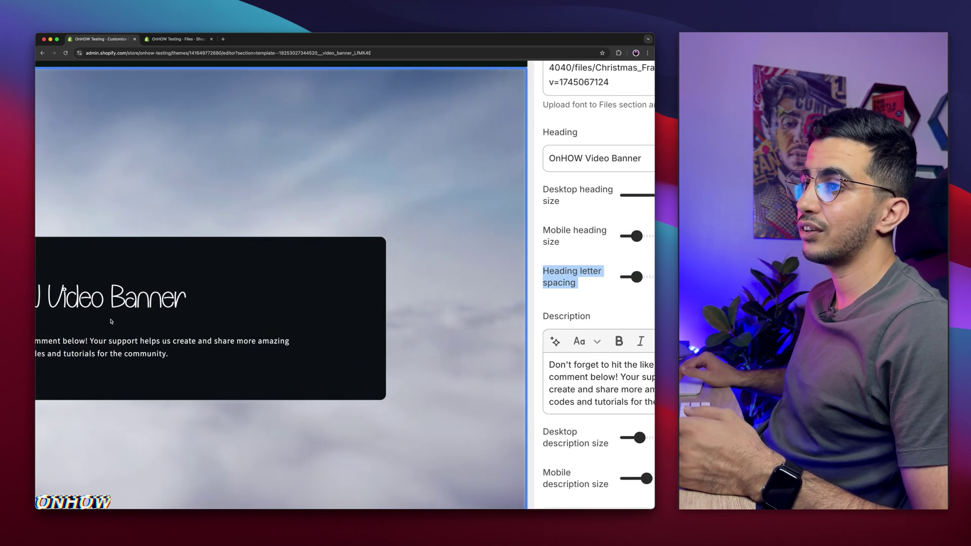
scroll(110, 321, left, 3)
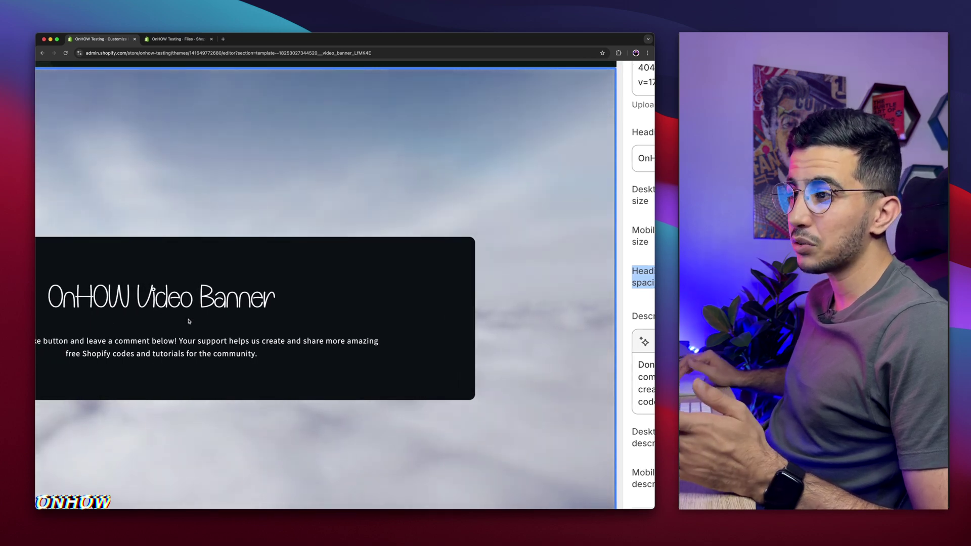
scroll(188, 321, right, 4)
scroll(189, 321, right, 2)
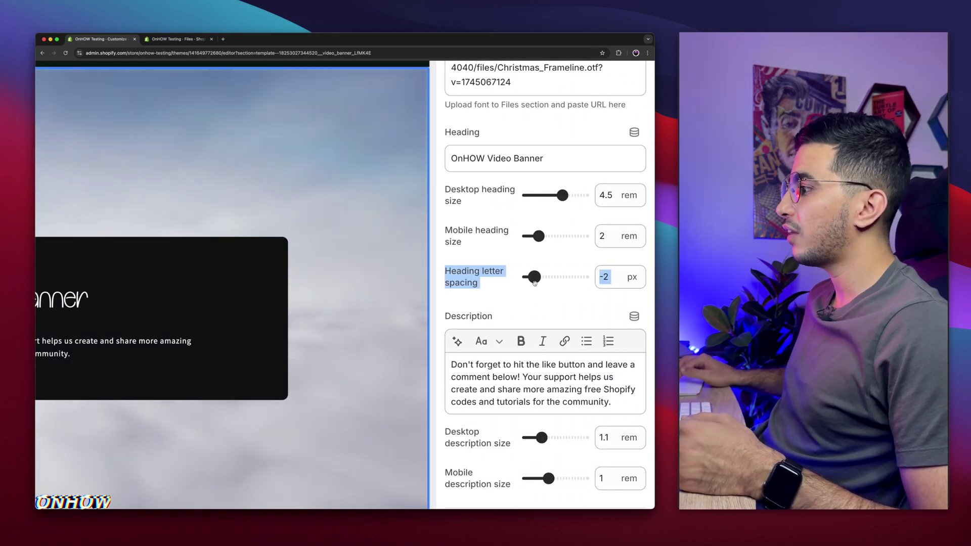
mouse_move(534, 278)
mouse_down()
mouse_move(562, 277)
mouse_move(547, 277)
mouse_up()
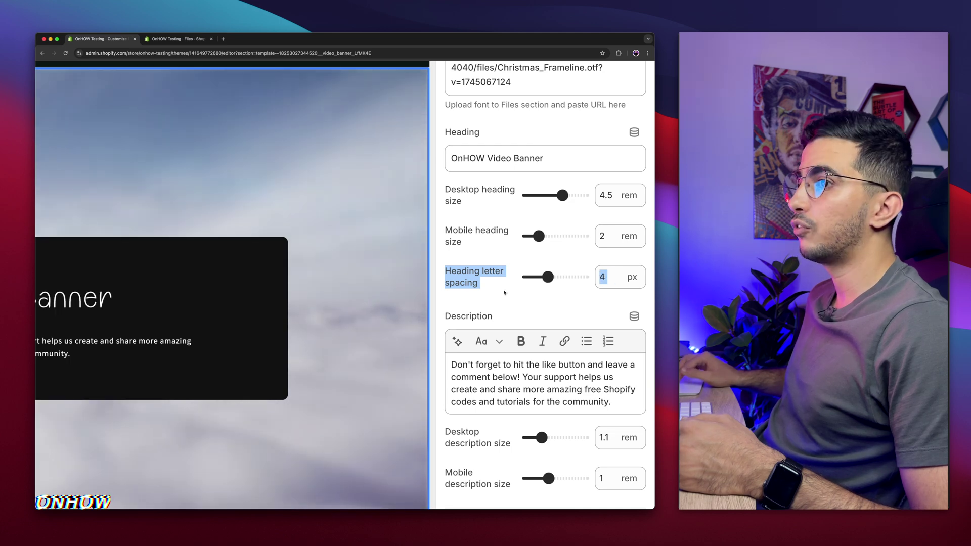
scroll(198, 284, left, 6)
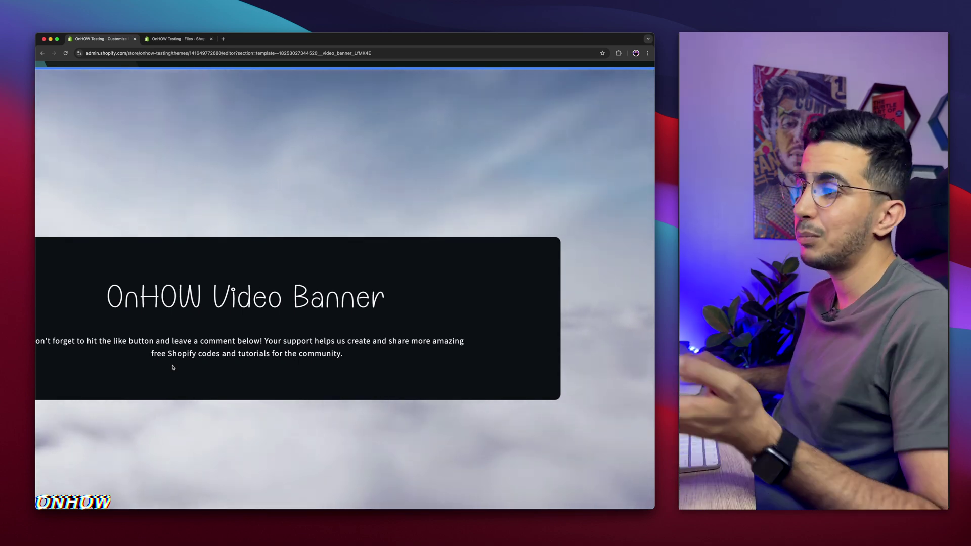
- Raise the desktop description text size from 1.1 to 1.5 rem
key(super+0)
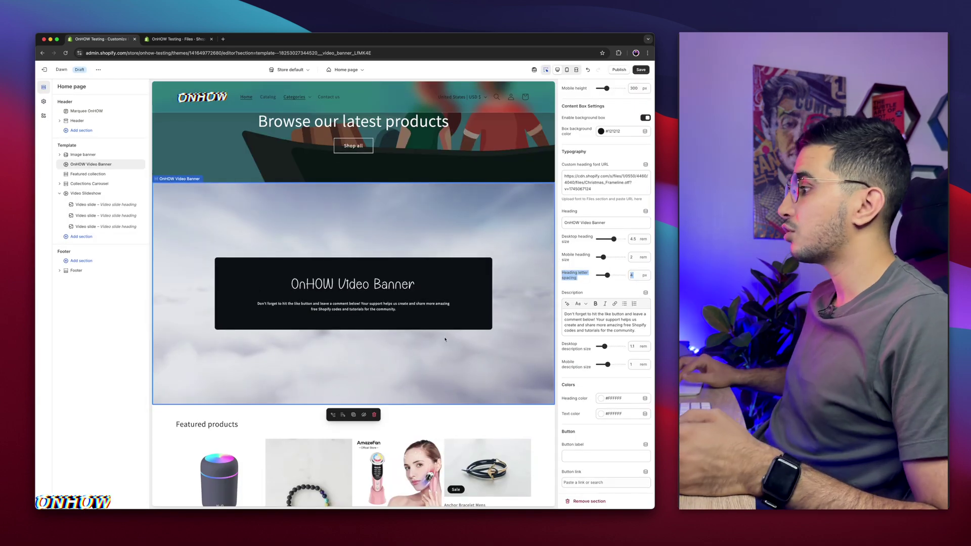
scroll(625, 311, down, 2)
key(super+equal)
key(super+equal)
key(super+equal)
key(super+equal)
double_click(578, 284)
key(super+a)
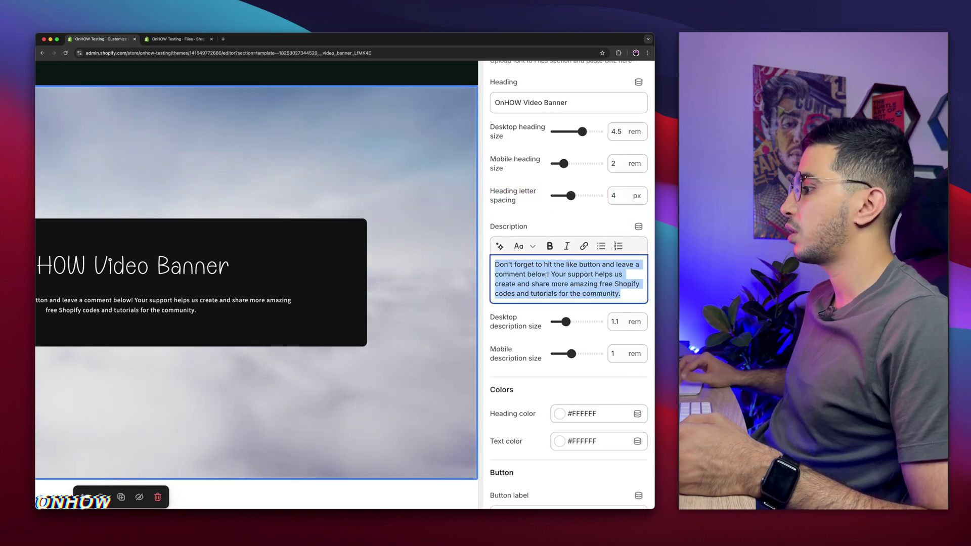
drag(566, 274, 536, 274)
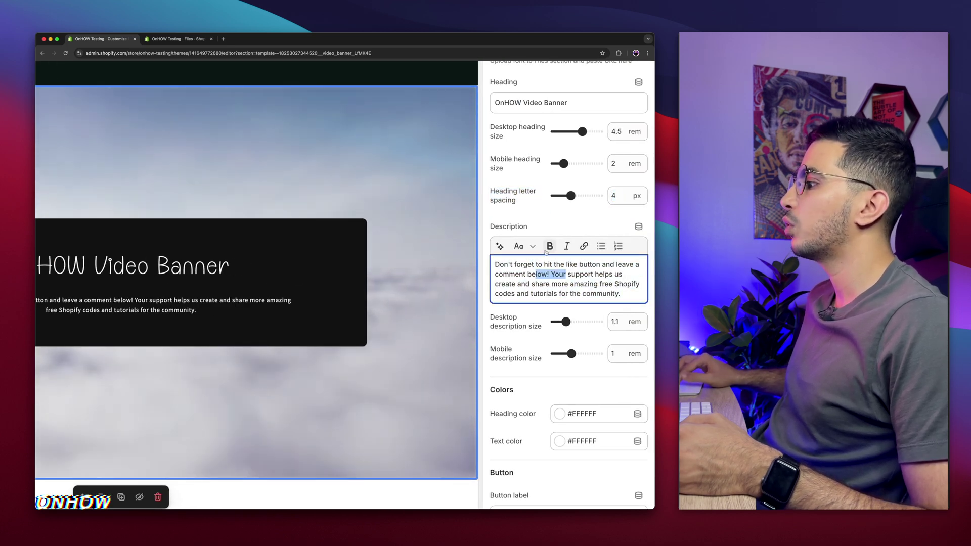
click(549, 280)
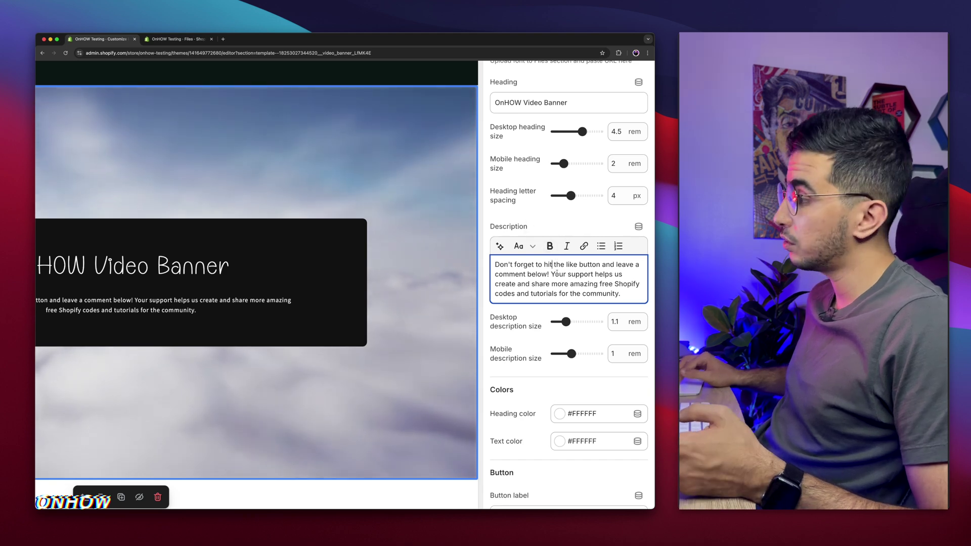
scroll(531, 265, down, 3)
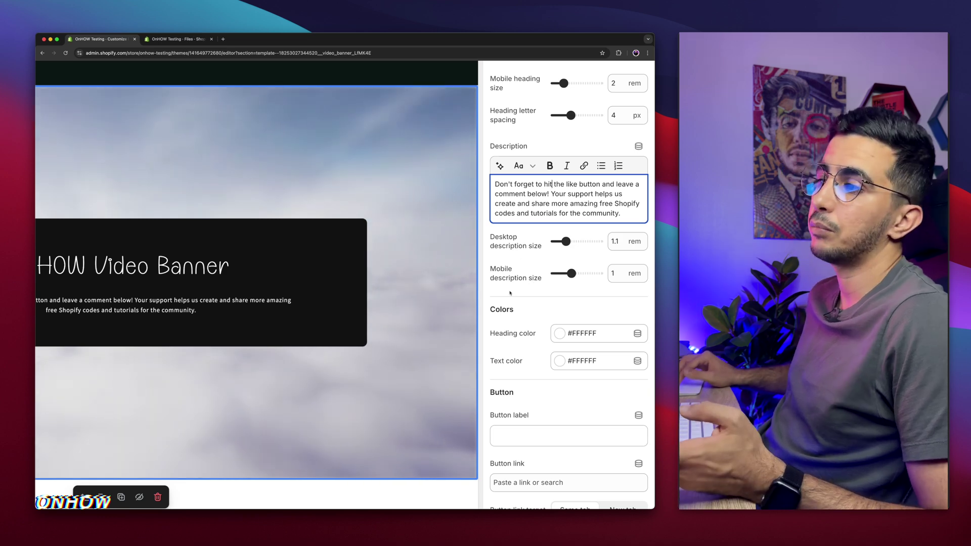
drag(566, 242, 580, 241)
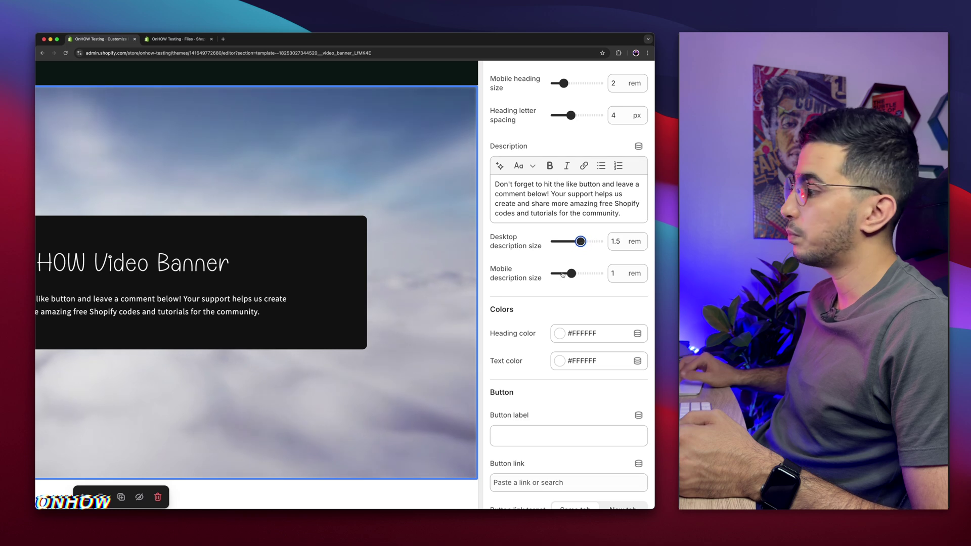
scroll(558, 287, down, 2)
- Give the banner button the label 'Button'
triple_click(546, 286)
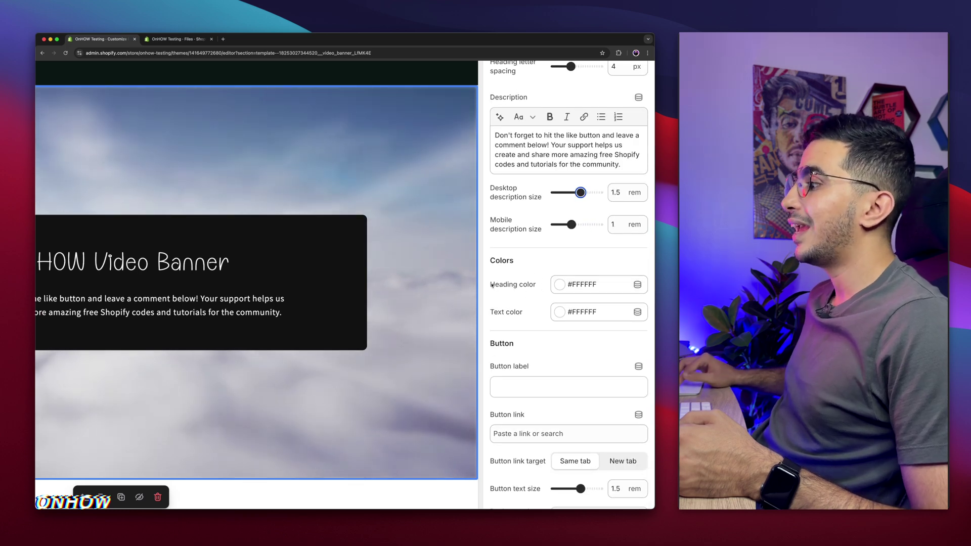
triple_click(533, 311)
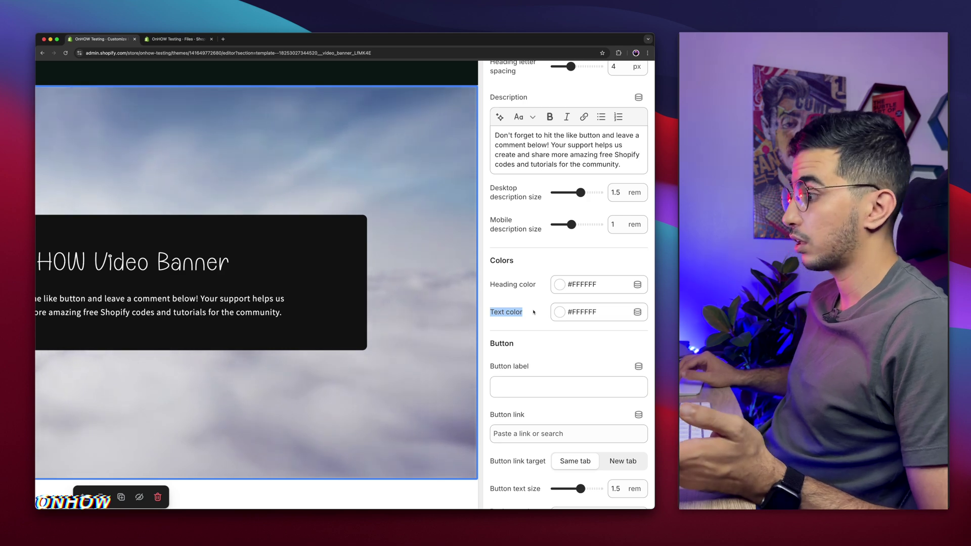
scroll(534, 312, down, 3)
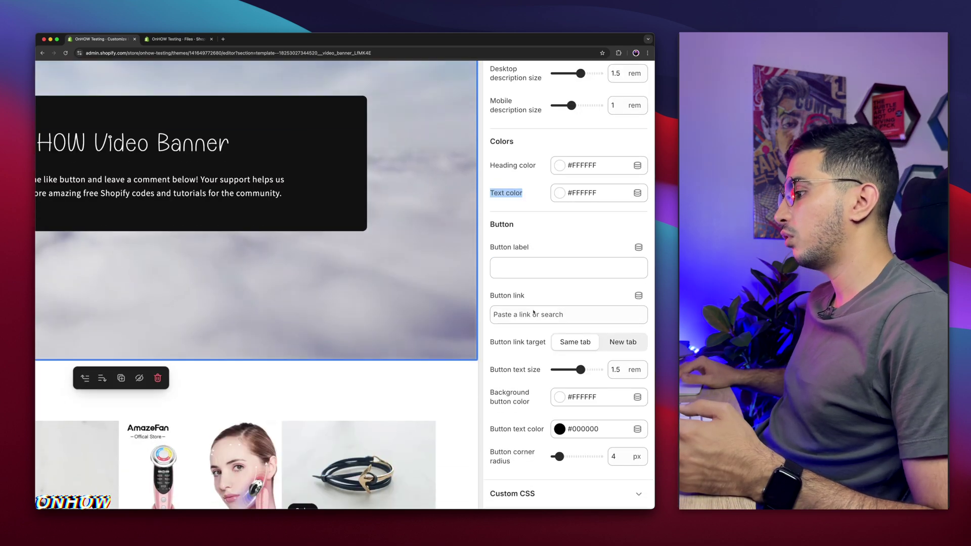
scroll(534, 312, down, 1)
click(543, 231)
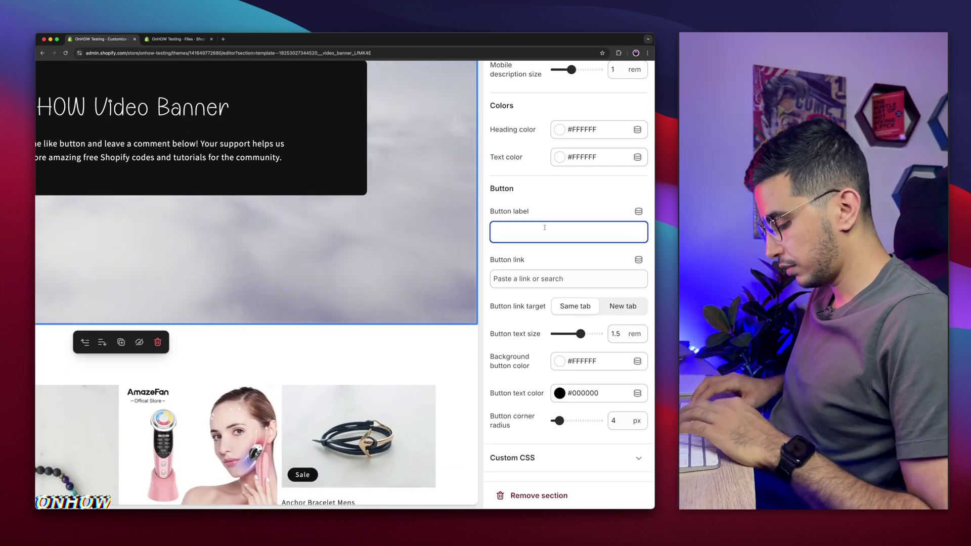
text(Button)
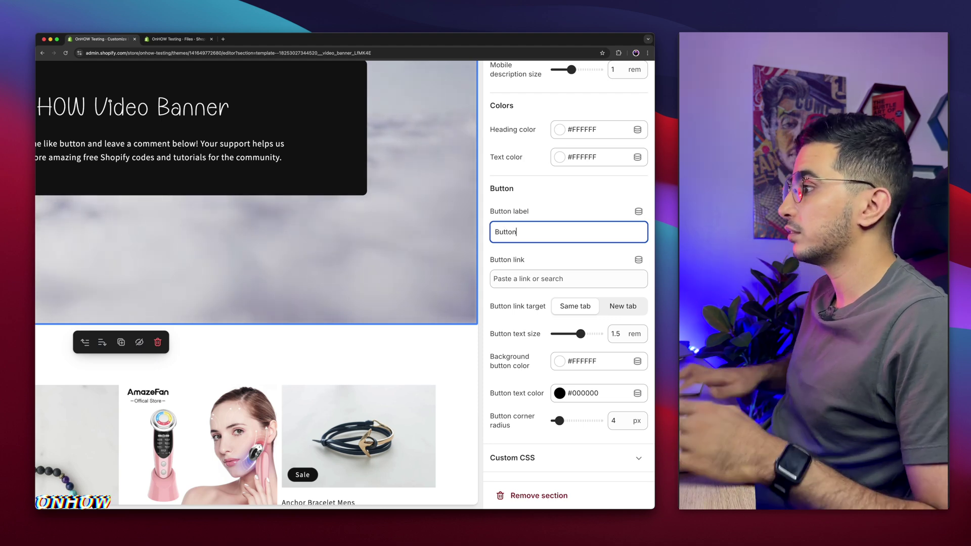
- Link the button to the Jewelry collection, opening in a new tab
click(550, 281)
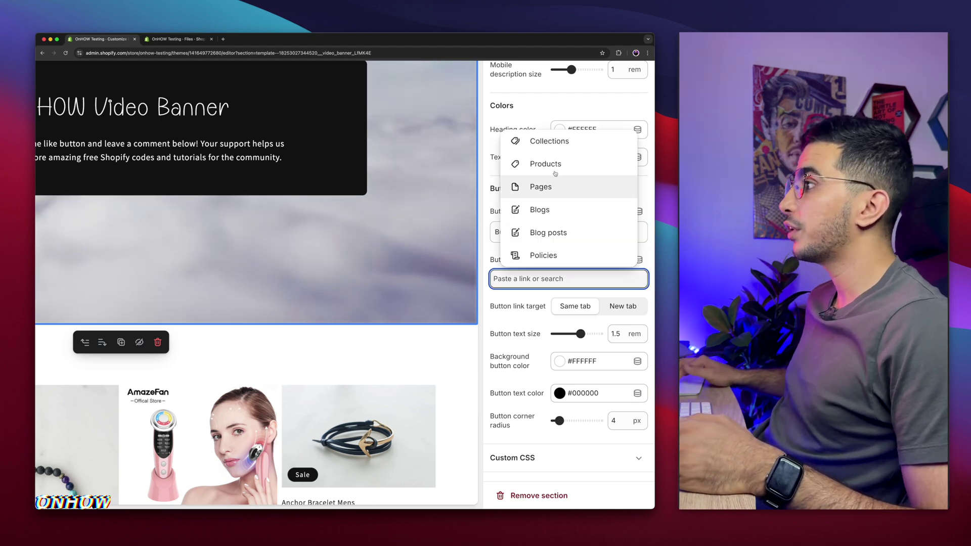
click(549, 141)
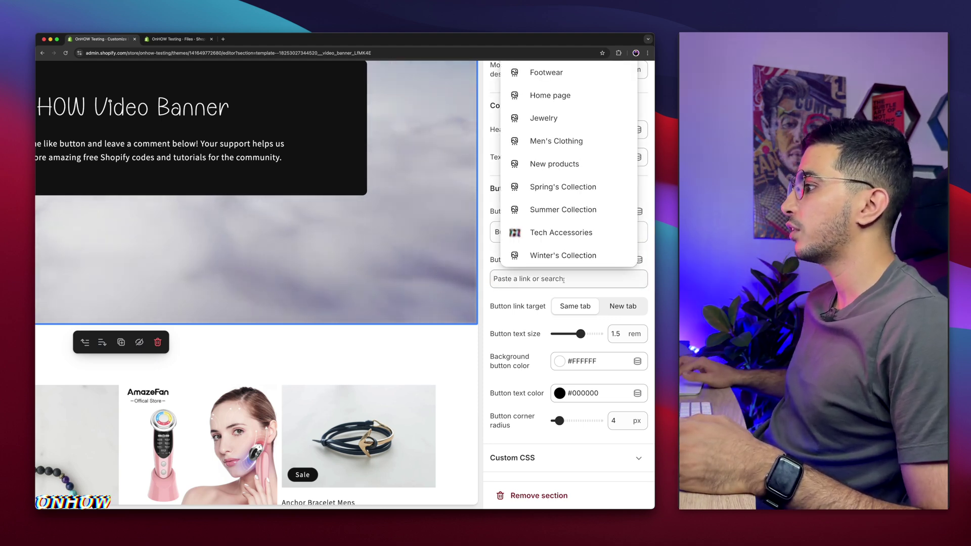
click(552, 124)
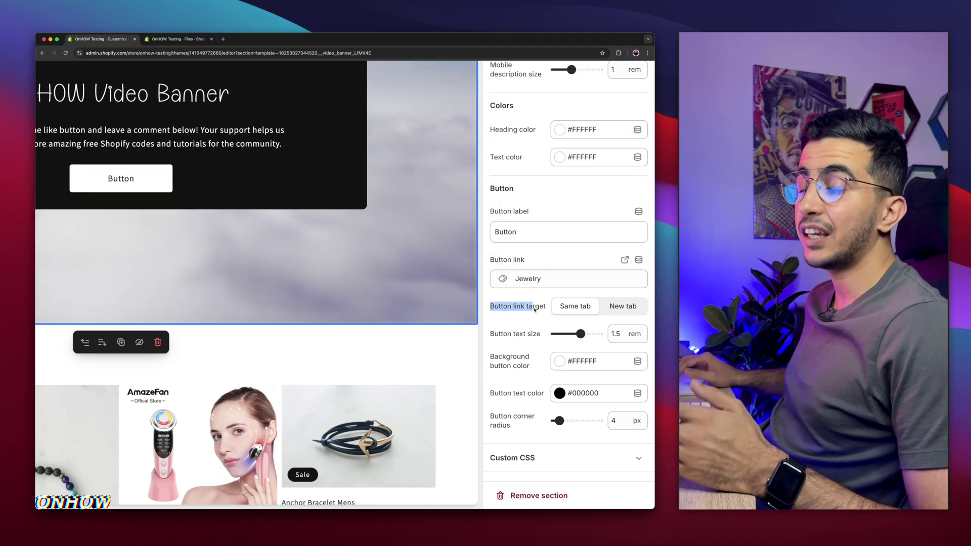
click(622, 307)
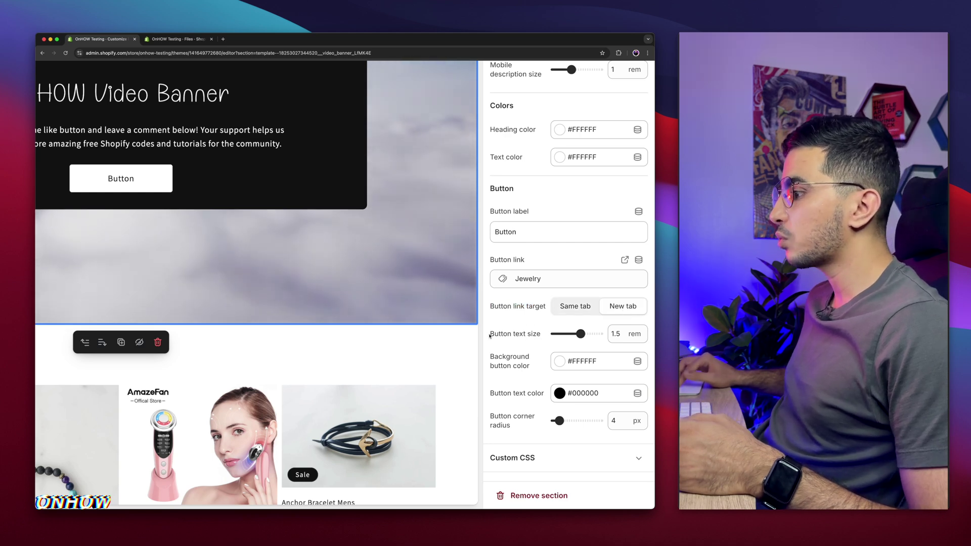
- Raise the button text size to 1.7 rem
drag(581, 333, 587, 332)
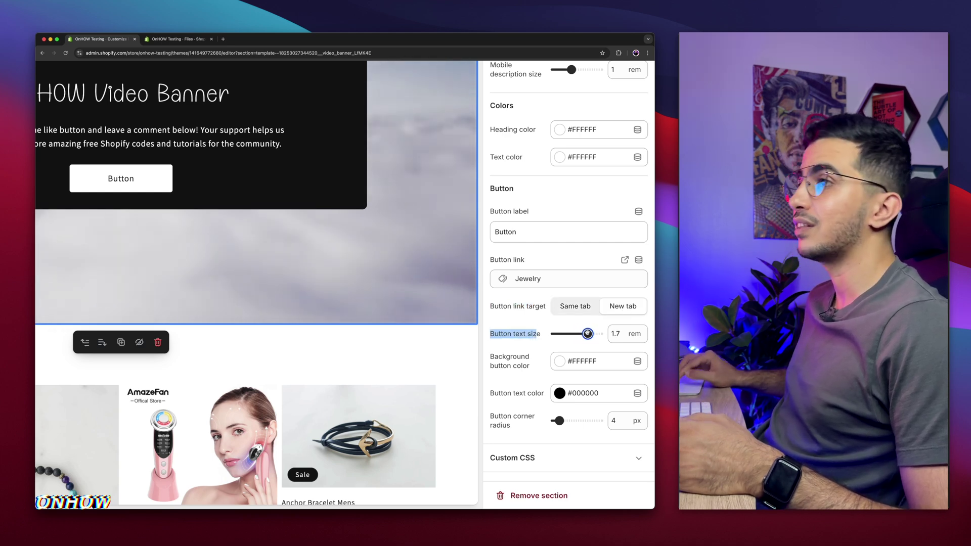